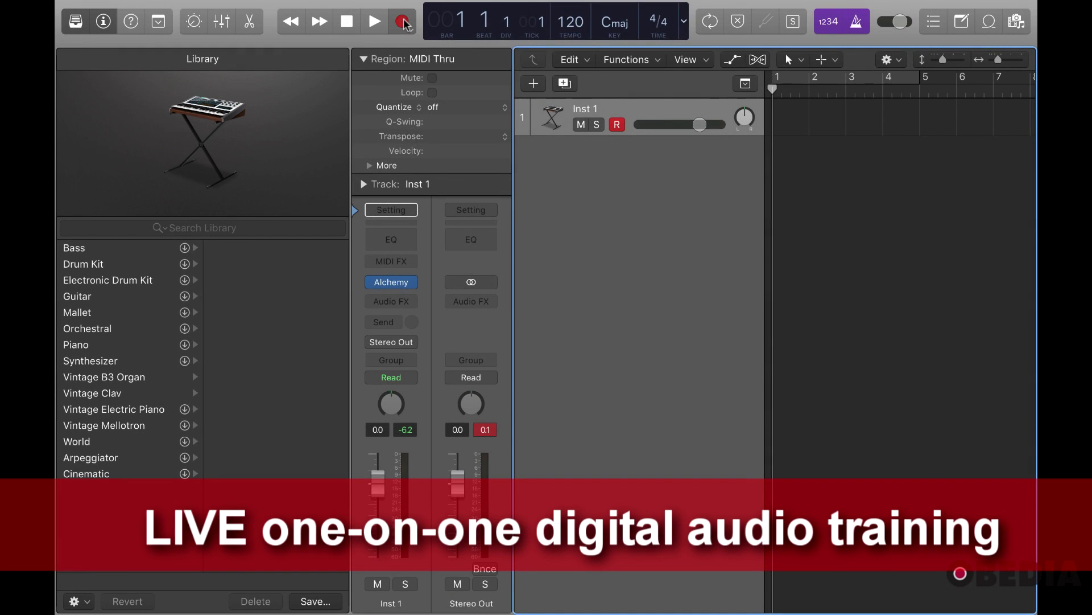
# Step: In the project's recording settings, check the count-in lengths and set recording to begin with Record pre-roll instead
pyautogui.rightClick(404, 23)
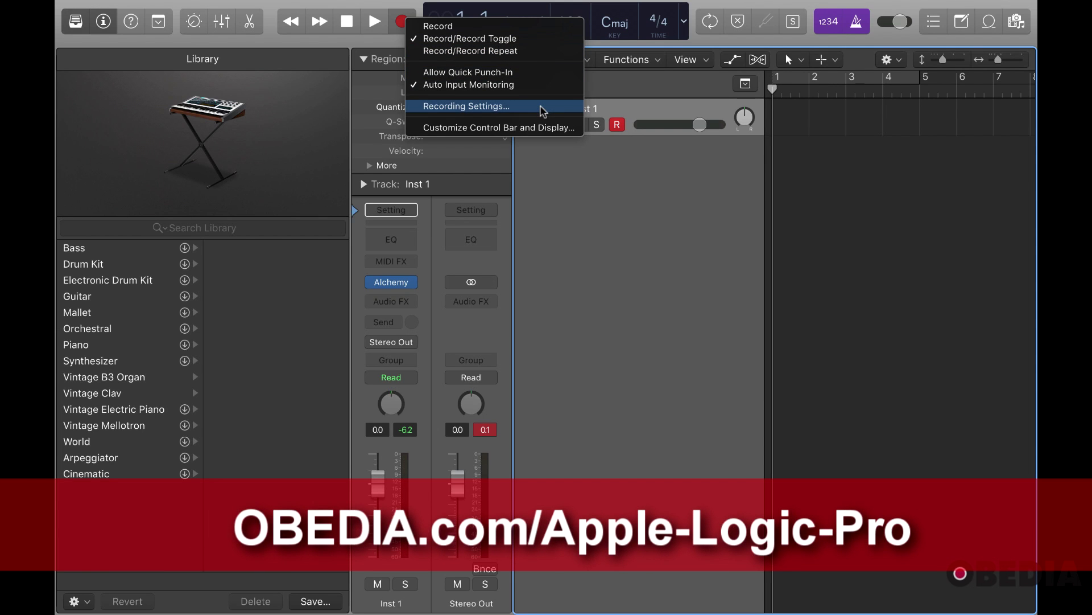
pyautogui.click(544, 106)
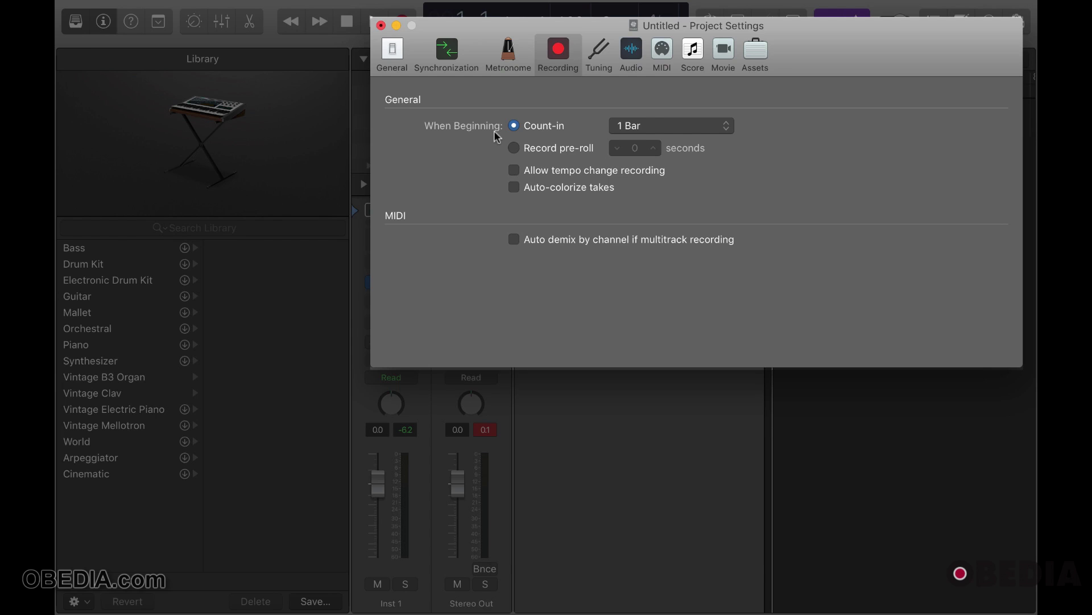
pyautogui.click(647, 126)
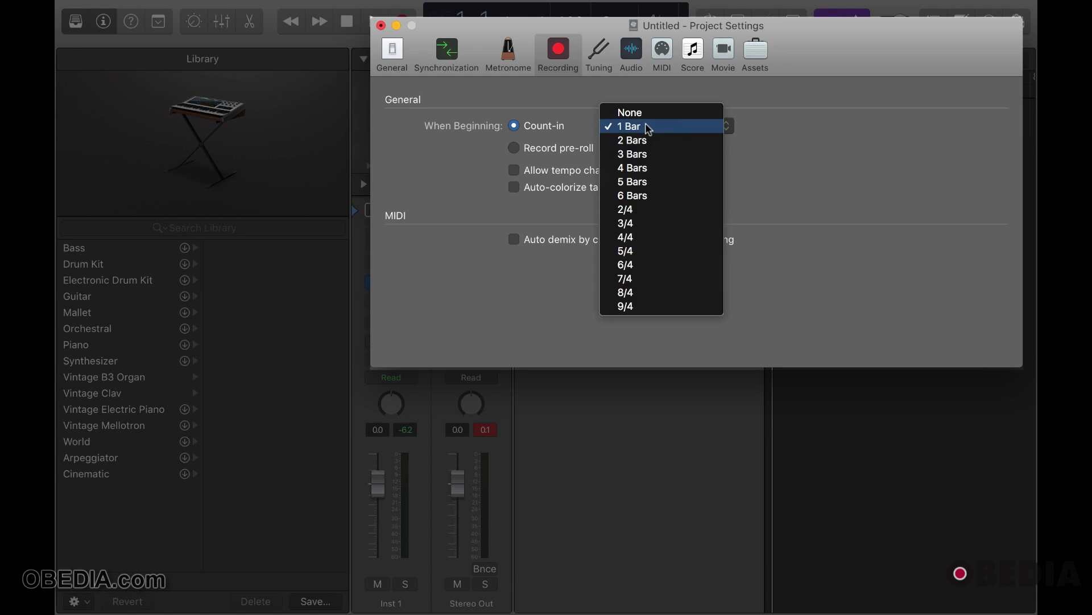
pyautogui.click(696, 128)
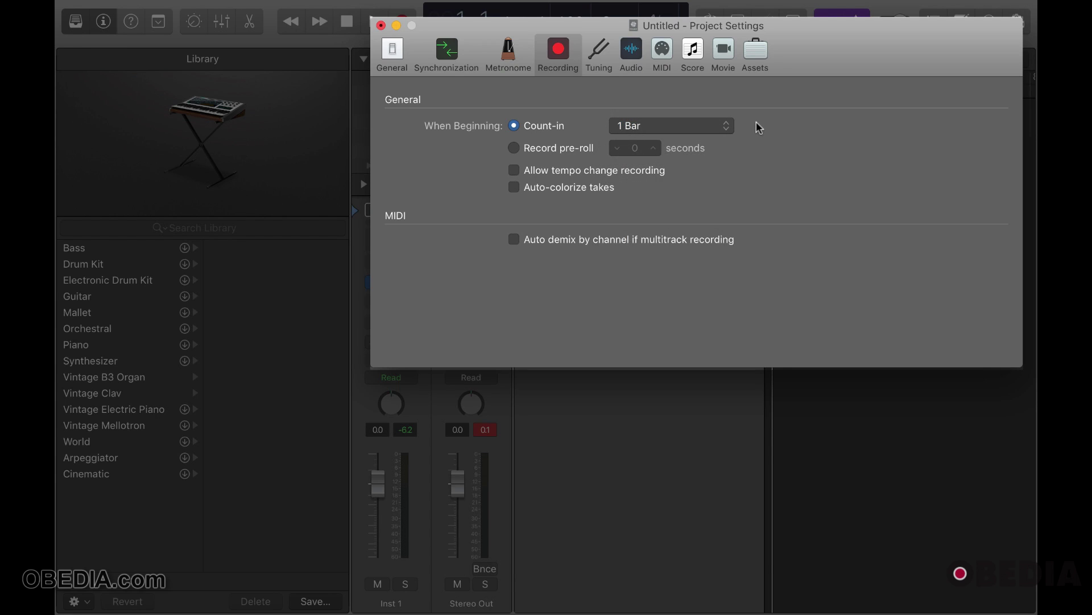
pyautogui.click(726, 125)
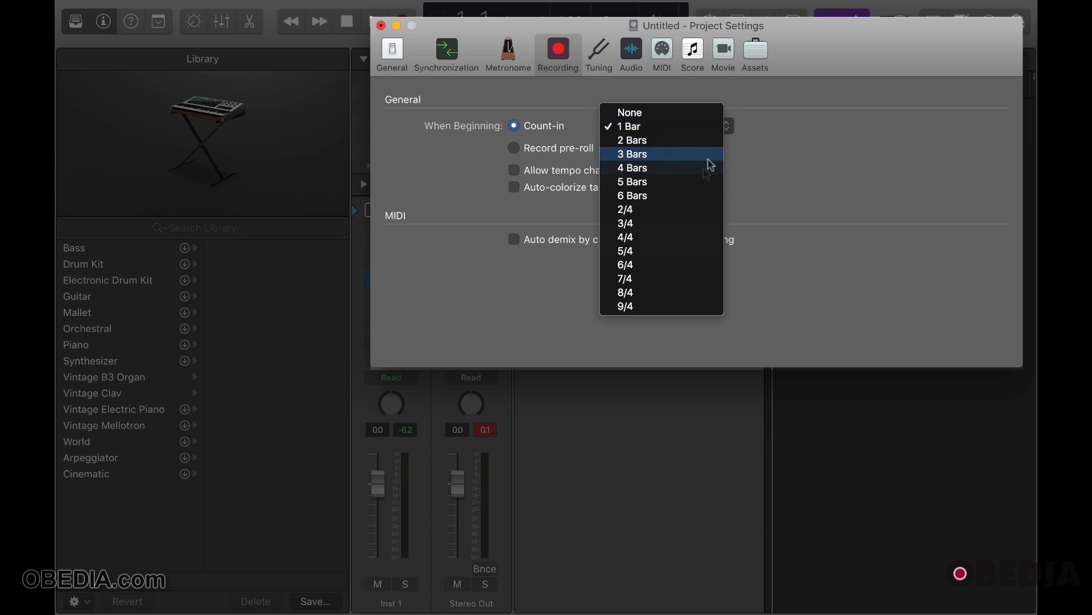
pyautogui.click(794, 144)
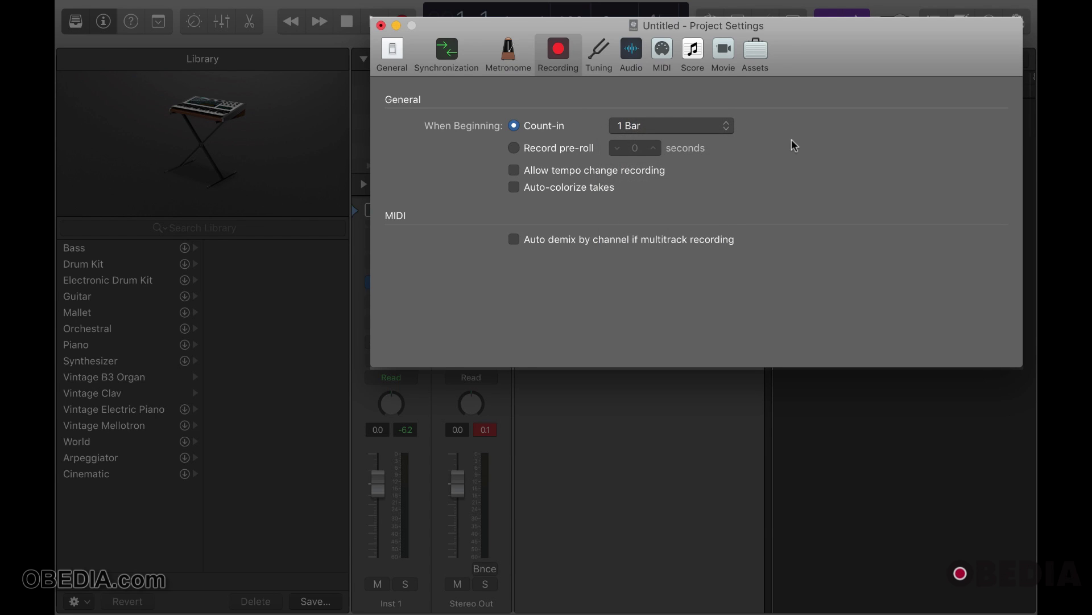
pyautogui.click(559, 147)
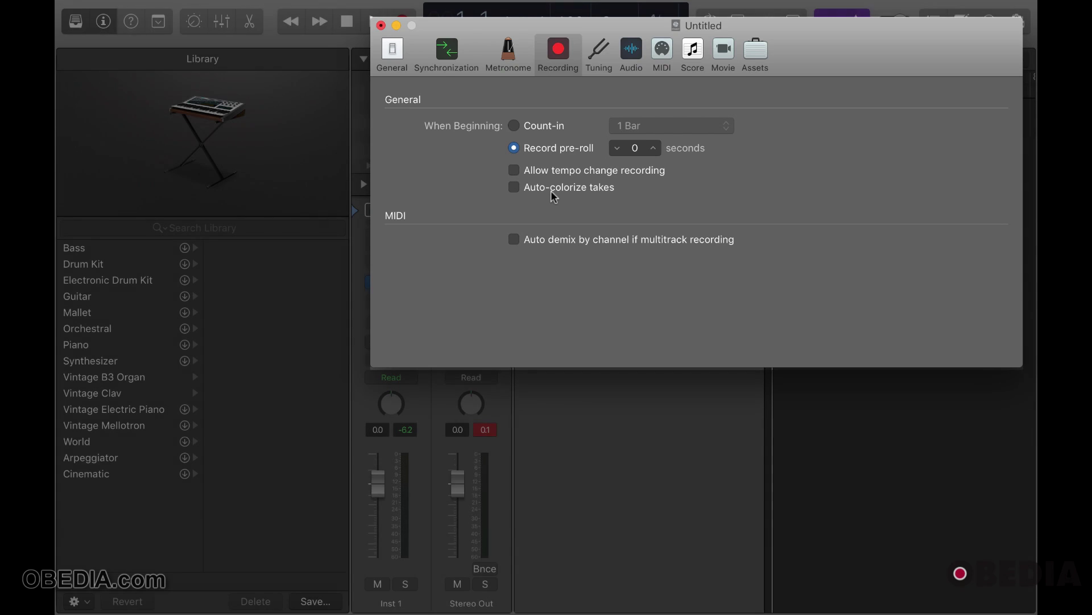
pyautogui.click(382, 26)
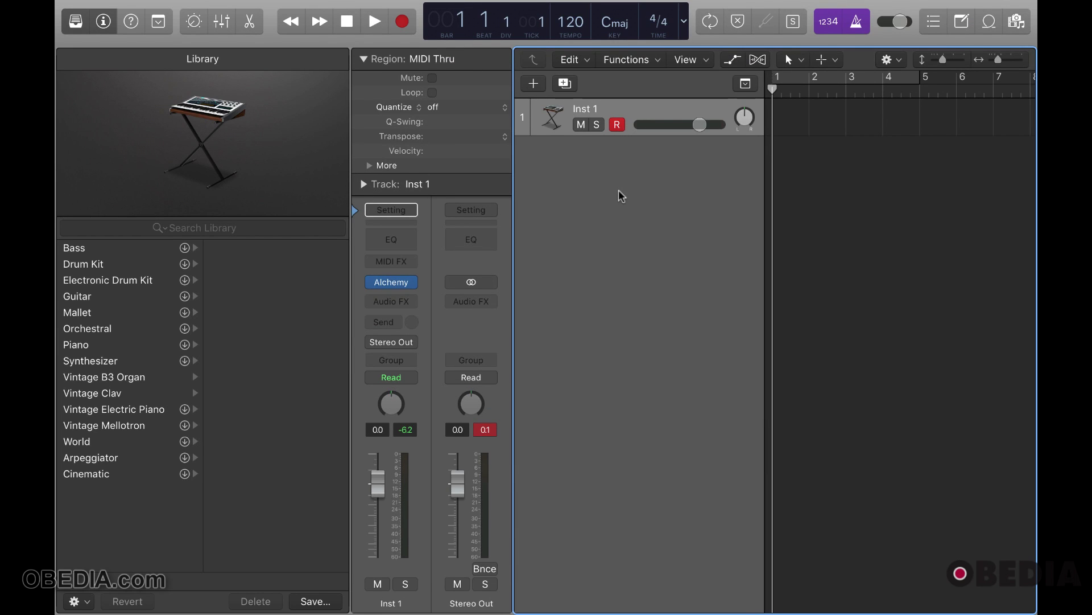
# Step: Show the on-screen keyboard for the Inst 1 track and switch it to Musical Typing
pyautogui.moveTo(520, 5)
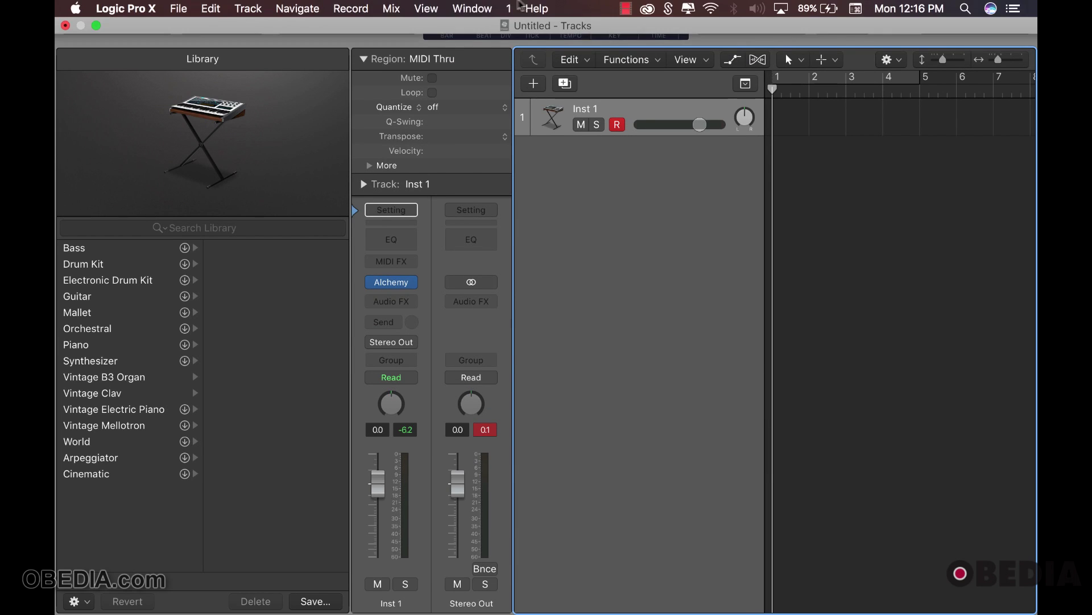
pyautogui.click(472, 8)
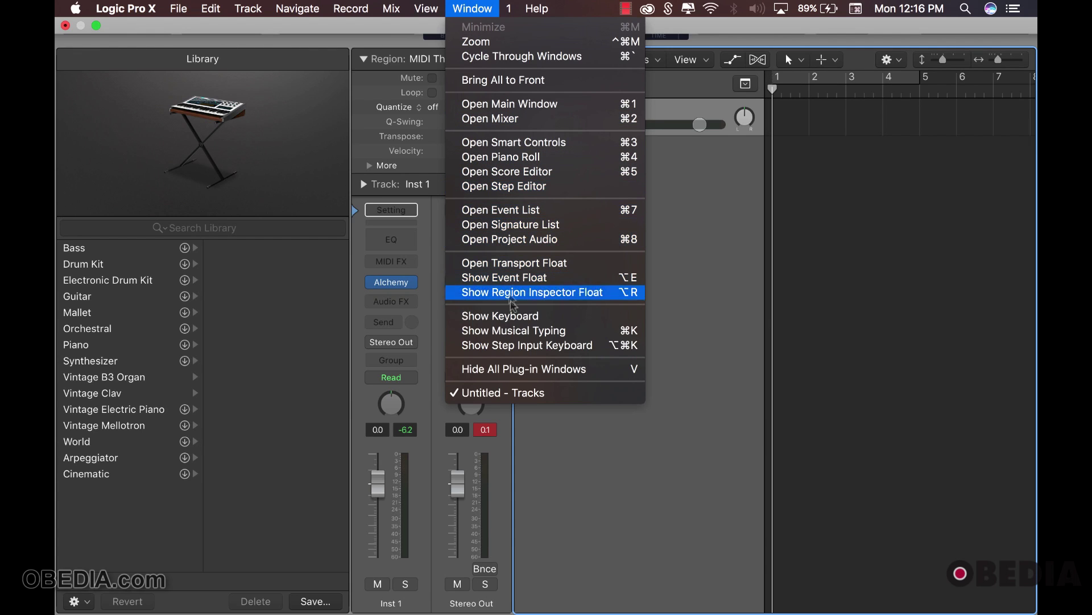
pyautogui.click(512, 316)
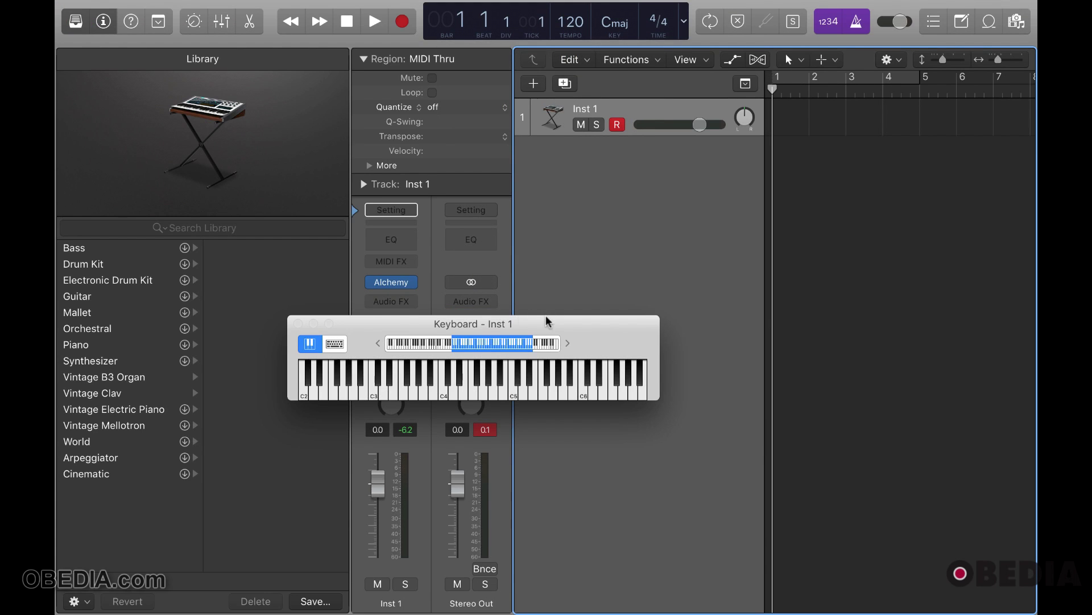
pyautogui.click(336, 344)
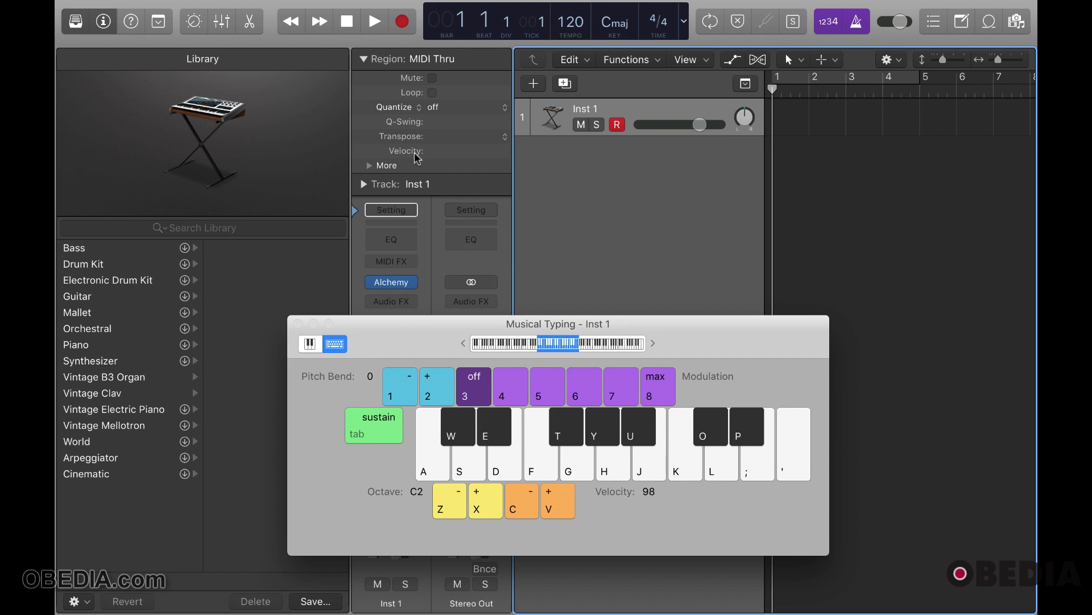
# Step: Set the record button's behaviour to plain Record and enable Allow Quick Punch-In
pyautogui.rightClick(407, 28)
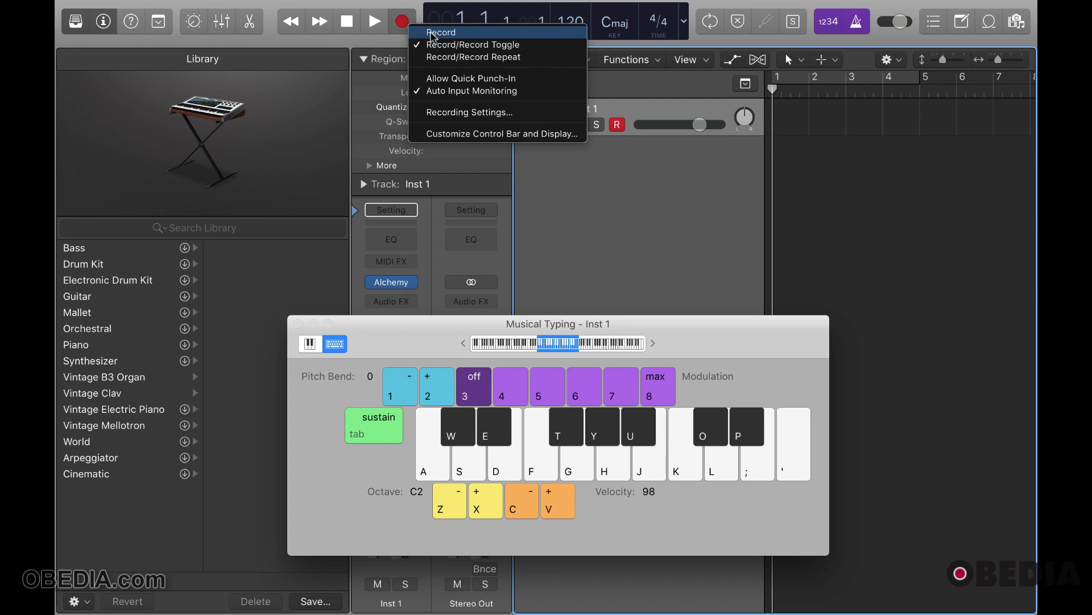
pyautogui.click(433, 33)
pyautogui.rightClick(411, 26)
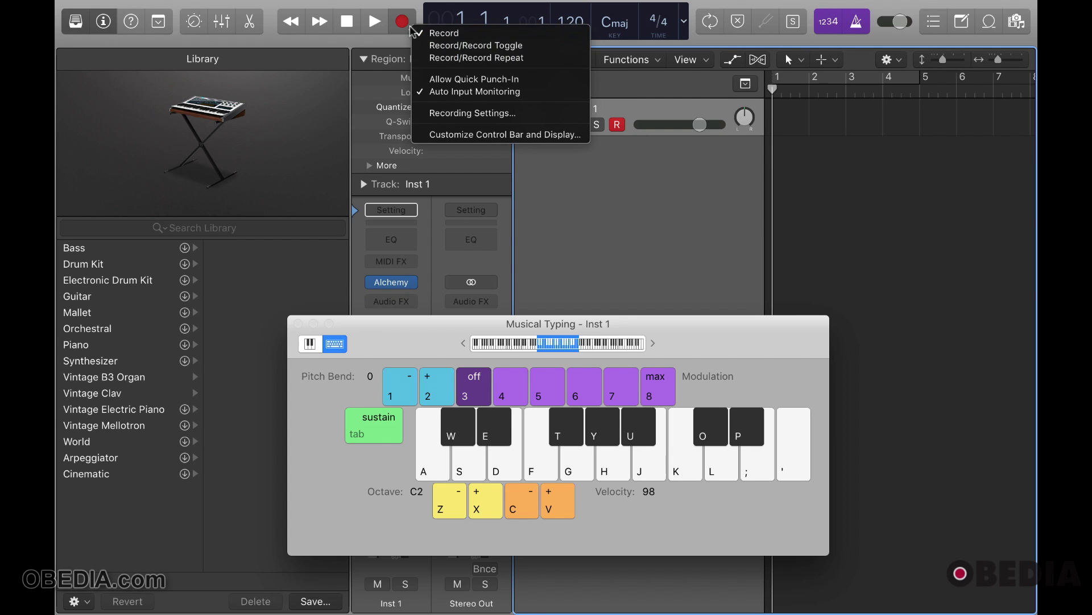
pyautogui.click(448, 83)
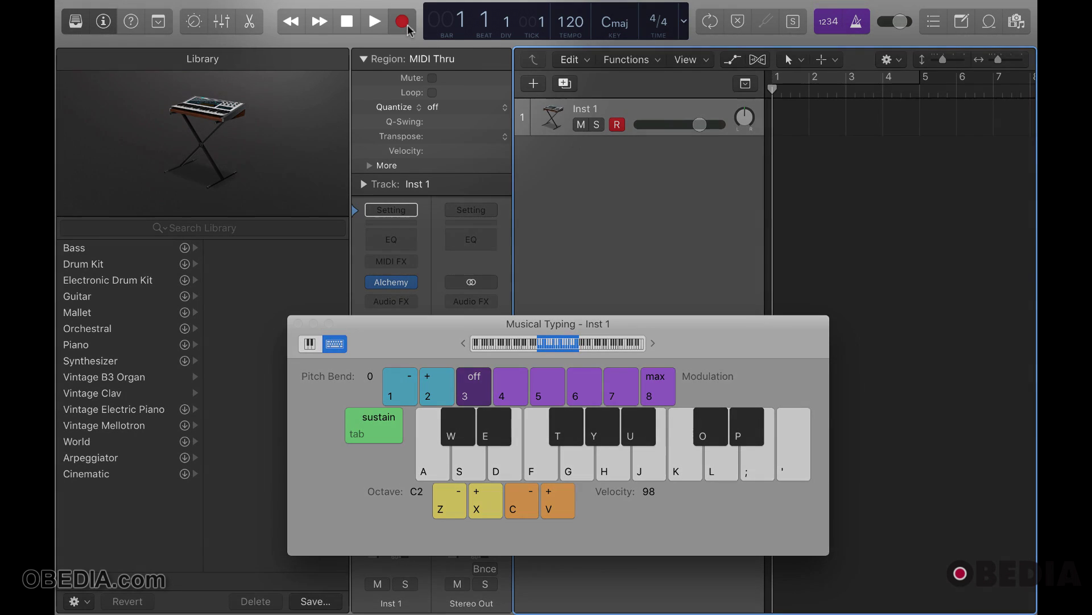
pyautogui.rightClick(411, 26)
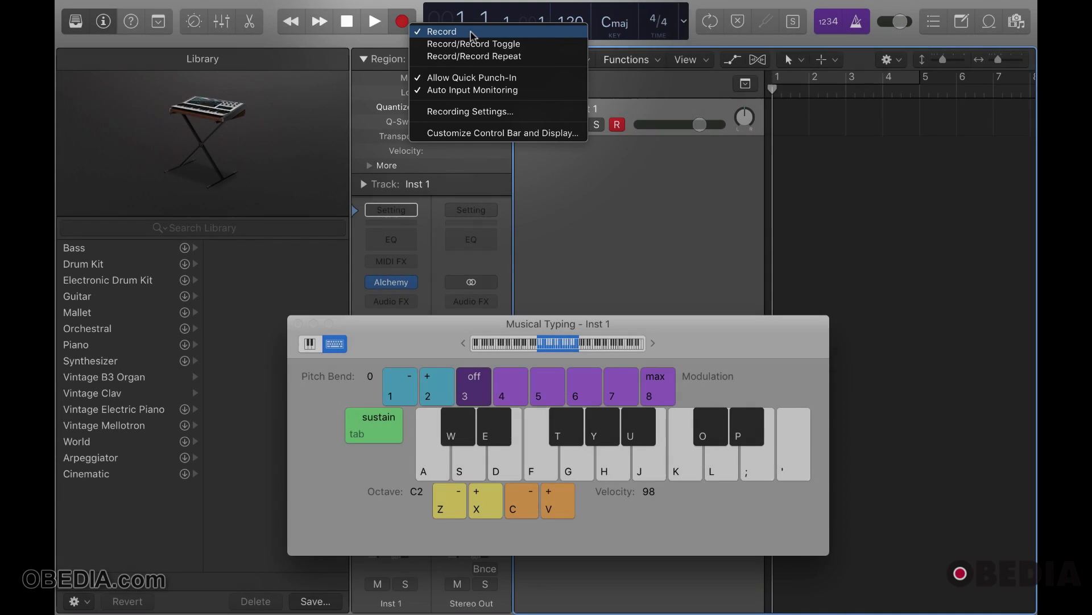
pyautogui.click(659, 145)
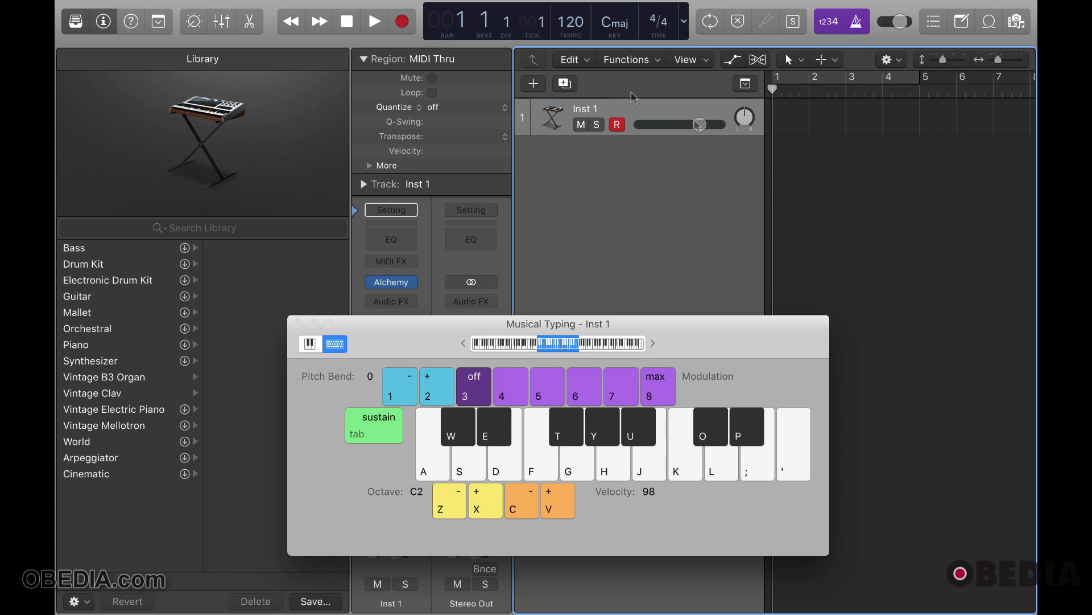
# Step: Record a Musical Typing performance on the Inst 1 track from the project start and stop at about bar 15
pyautogui.click(412, 28)
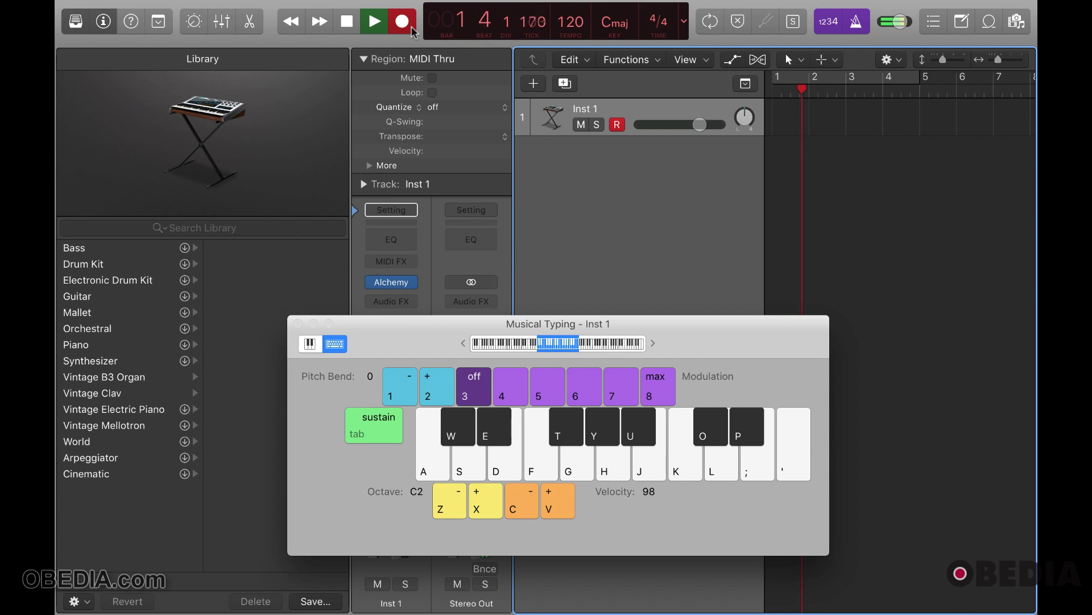
pyautogui.press('a')
pyautogui.press('j')
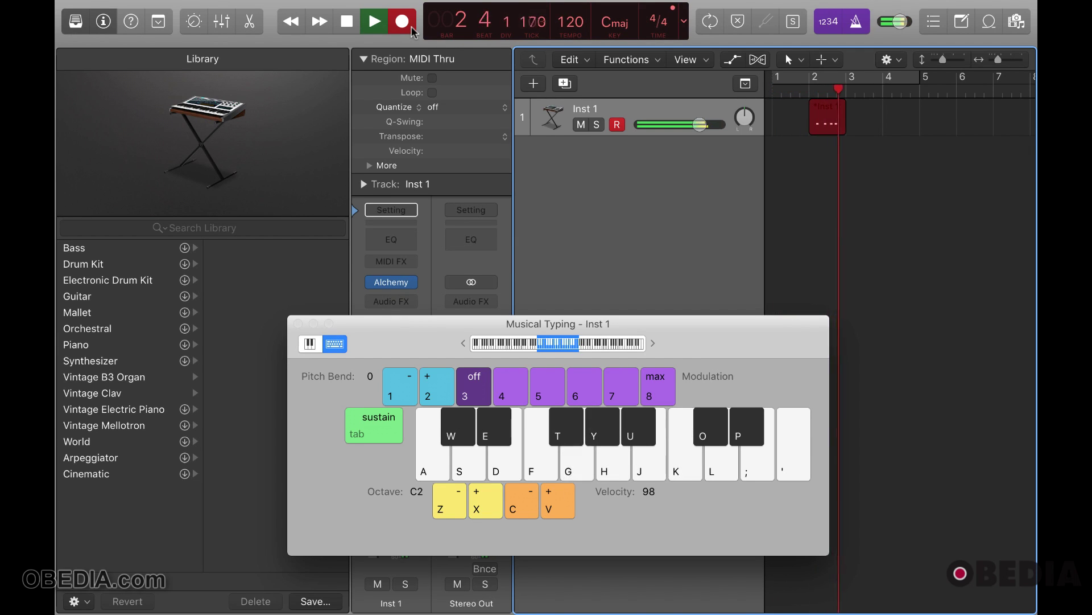
pyautogui.press('f')
pyautogui.press('d')
pyautogui.press('l')
pyautogui.press('j')
pyautogui.press('k')
pyautogui.press('f')
pyautogui.press('s')
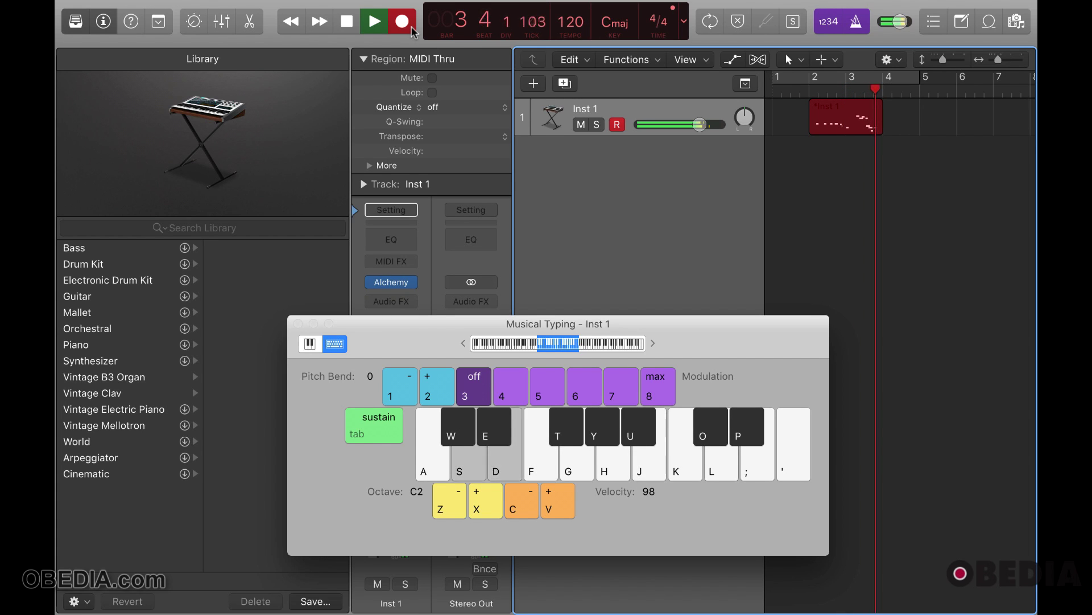
pyautogui.press('h')
pyautogui.press('k')
pyautogui.press('f')
pyautogui.press('d')
pyautogui.press('f')
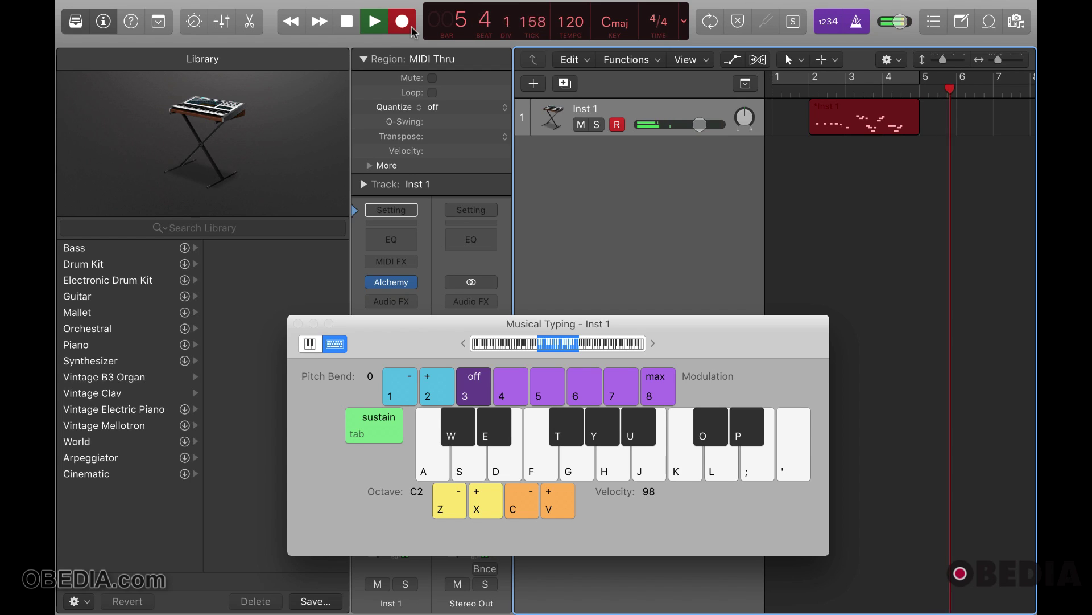
pyautogui.press('d')
pyautogui.press('f')
pyautogui.press('g')
pyautogui.press('h')
pyautogui.press('j')
pyautogui.press('g')
pyautogui.press('j')
pyautogui.press('l')
pyautogui.press('k')
pyautogui.press('f')
pyautogui.press('g')
pyautogui.press('h')
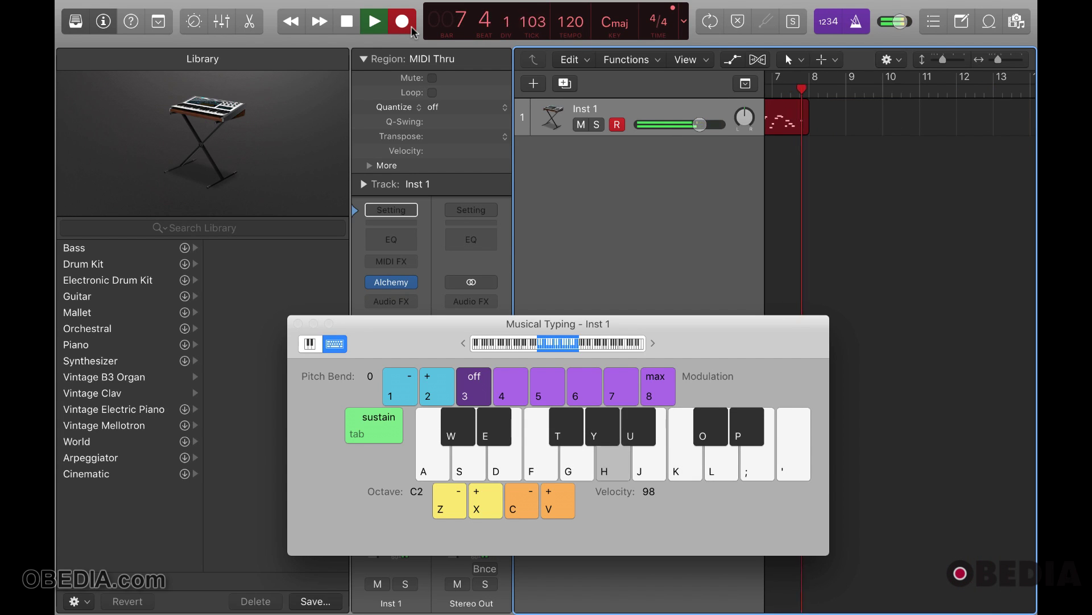
pyautogui.press('j')
pyautogui.press('g')
pyautogui.press('d')
pyautogui.press('l')
pyautogui.press('s')
pyautogui.press('d')
pyautogui.press('f')
pyautogui.press('k')
pyautogui.press('j')
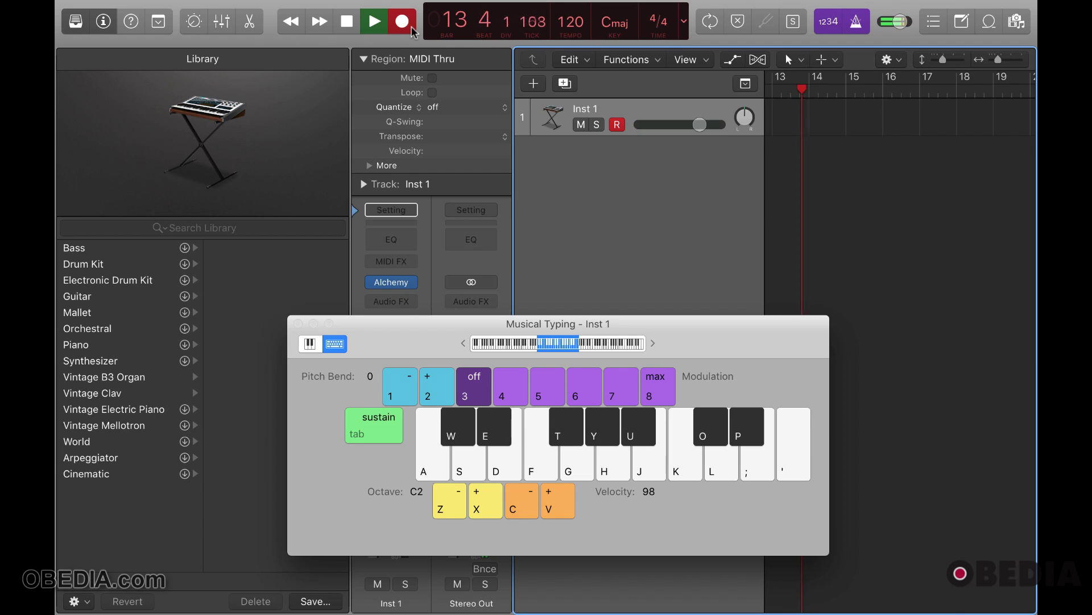
pyautogui.click(348, 24)
# Step: Hide the Library to give the tracks area more room for viewing the recorded region
pyautogui.hscroll(-10, 773, 126)
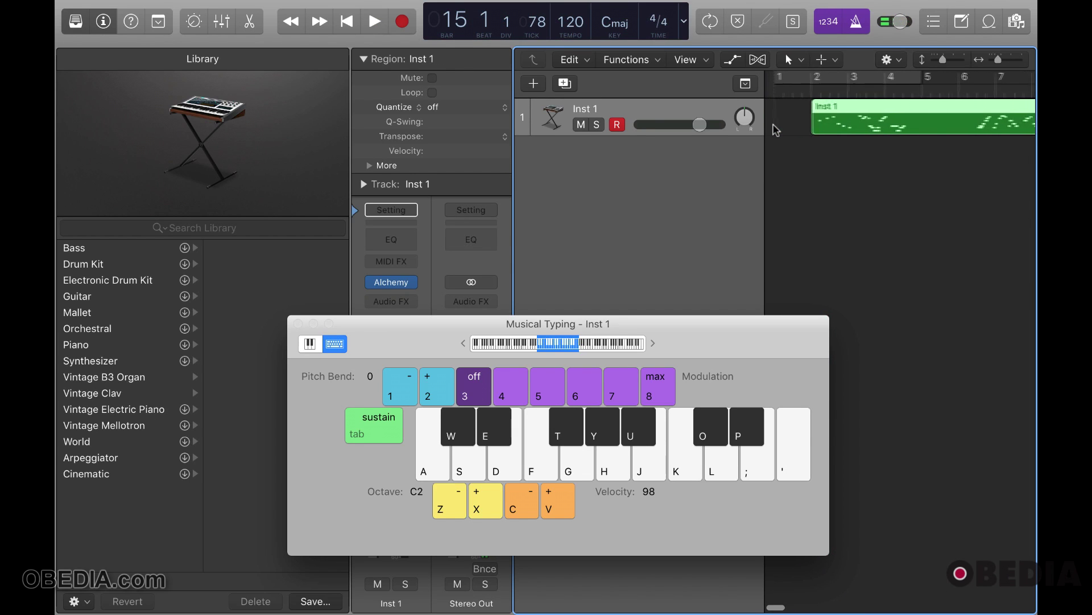
pyautogui.hscroll(2, 774, 127)
pyautogui.hscroll(-3, 775, 130)
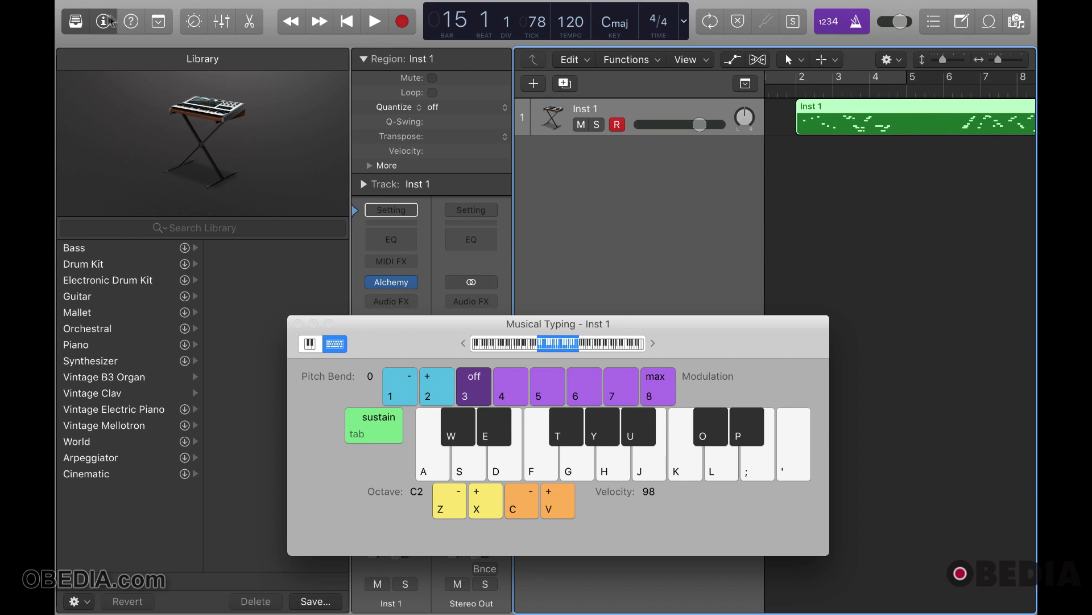
pyautogui.click(76, 22)
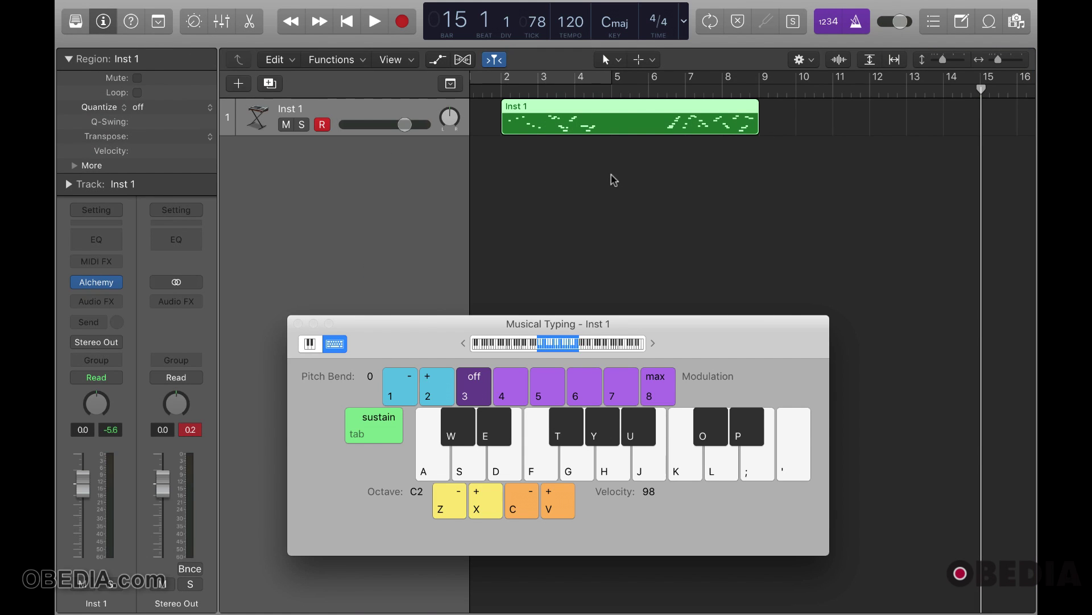
# Step: Delete the recorded Inst 1 region and return the playhead to bar 1
pyautogui.press('Delete')
pyautogui.hscroll(-1, 613, 180)
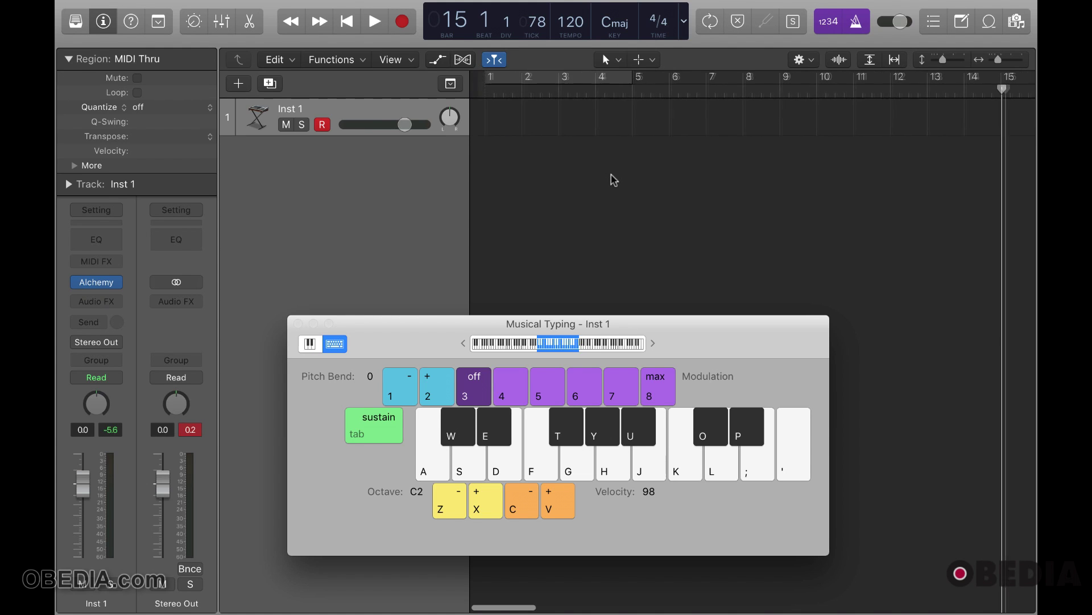
pyautogui.press('Return')
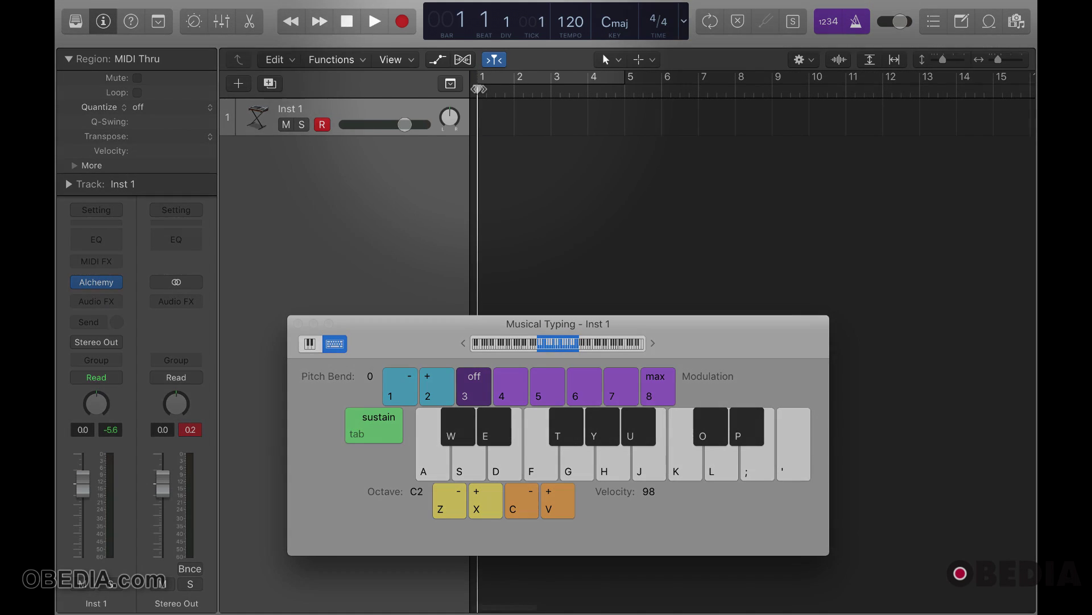
# Step: Switch the record mode to Record/Record Toggle and record a phrase on Inst 1 over bars 2 and 3, punching out while playback continues
pyautogui.rightClick(409, 26)
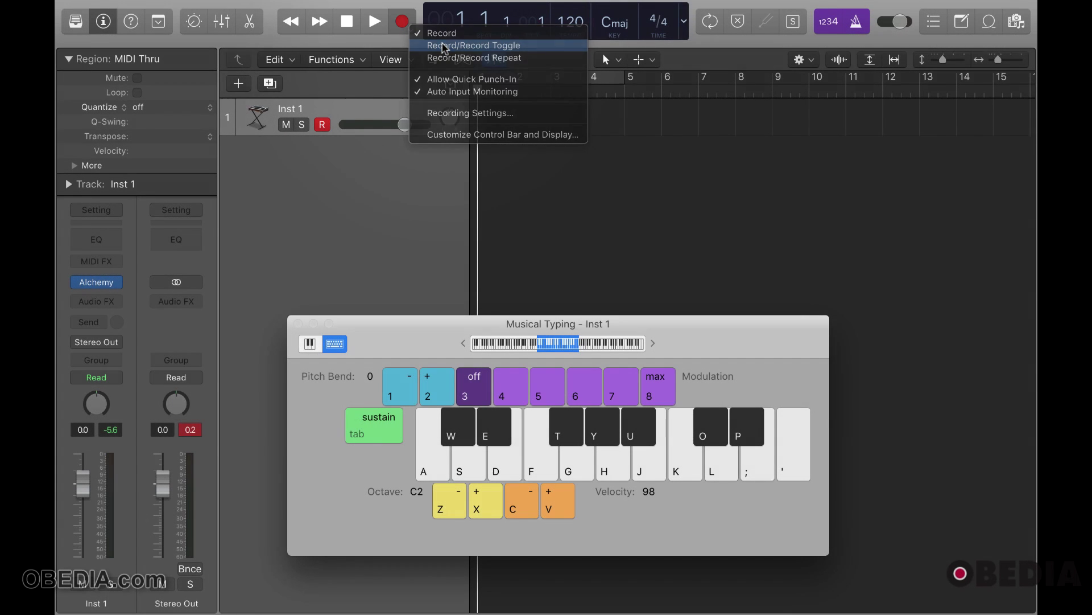
pyautogui.click(444, 45)
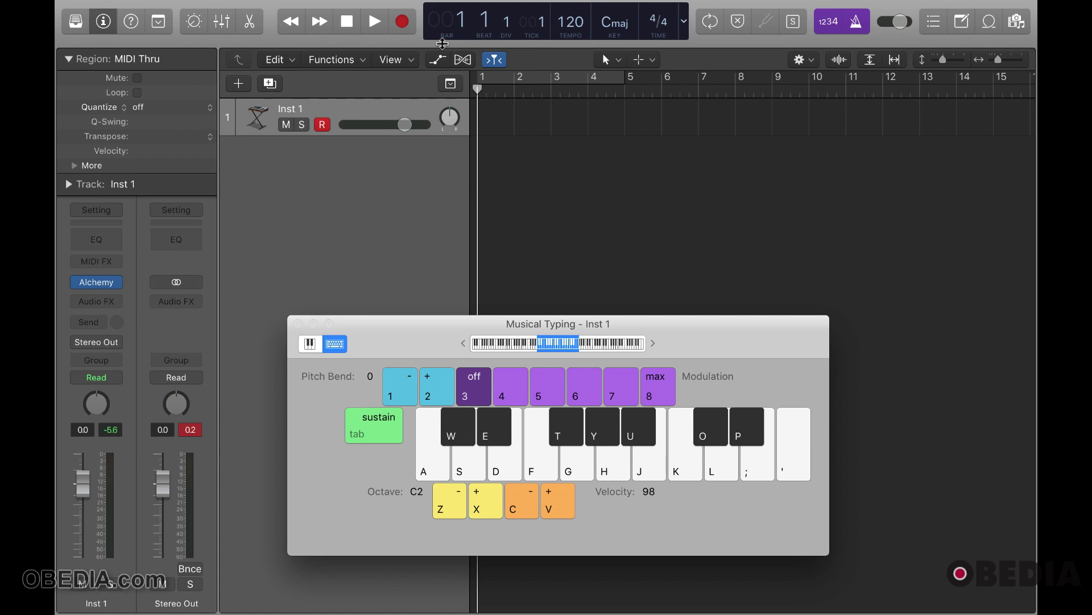
pyautogui.click(403, 26)
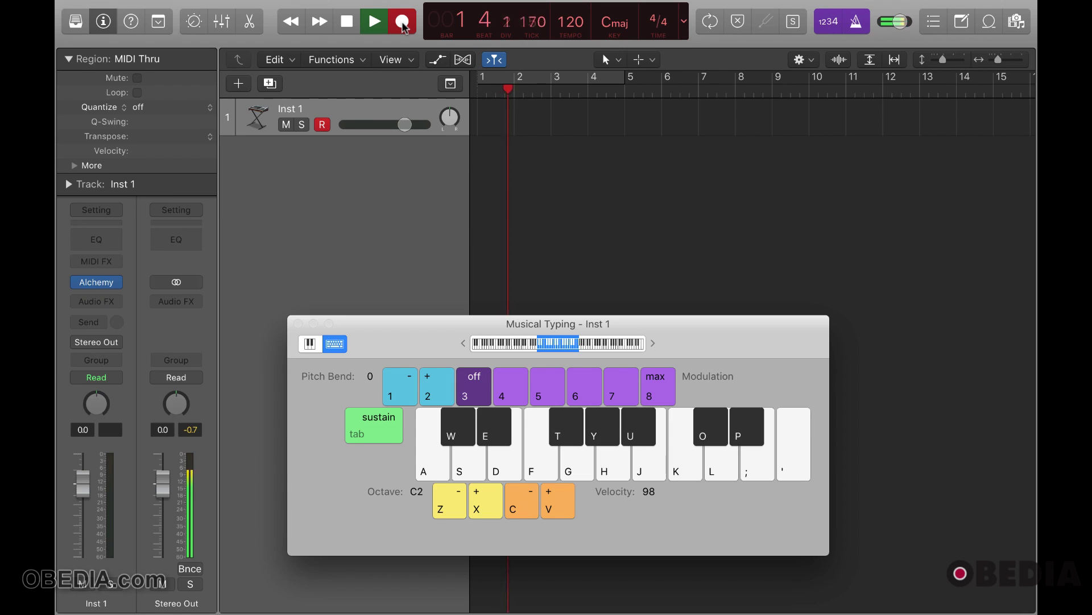
pyautogui.press('h')
pyautogui.press('k')
pyautogui.press('f')
pyautogui.press('k')
pyautogui.press('l')
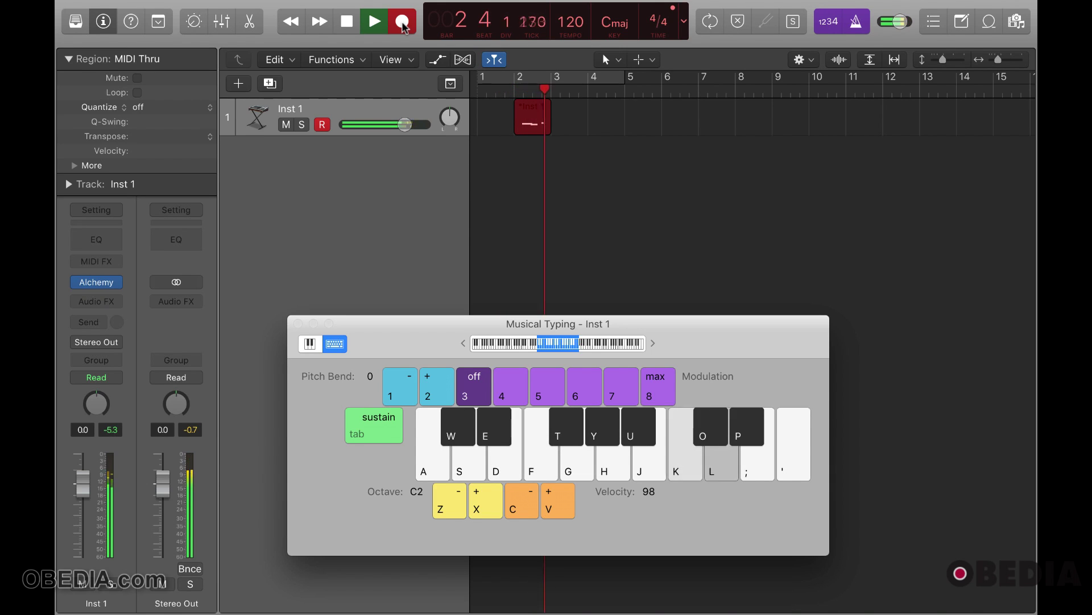
pyautogui.press('j')
pyautogui.press('d')
pyautogui.press('h')
pyautogui.press('g')
pyautogui.press('s')
pyautogui.press('d')
pyautogui.press('k')
pyautogui.press('l')
pyautogui.press('f')
pyautogui.click(403, 26)
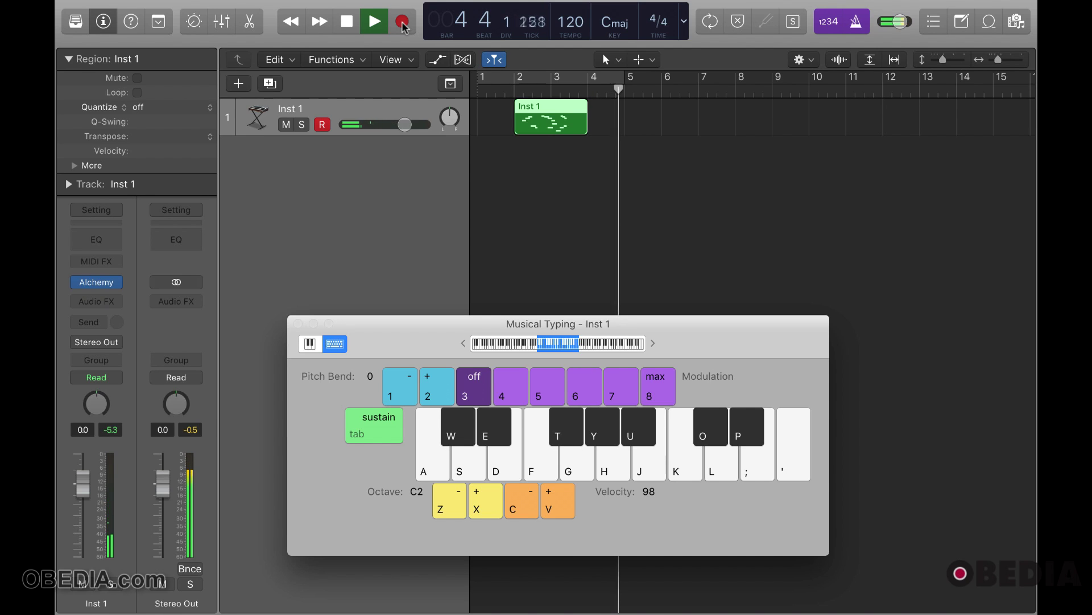
# Step: Punch in on Inst 1 while playback runs, record a second Musical Typing phrase over bars 5 to 8, and punch out
pyautogui.press('f')
pyautogui.press('f')
pyautogui.press('g')
pyautogui.press('s')
pyautogui.press('g')
pyautogui.click(403, 26)
pyautogui.press('f')
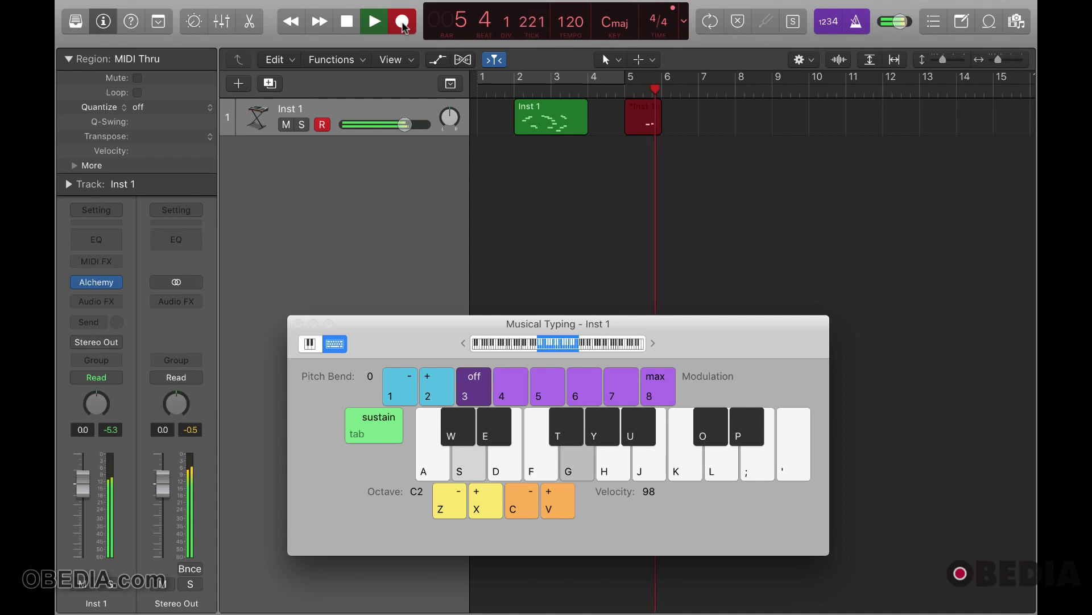
pyautogui.press('f')
pyautogui.press('j')
pyautogui.press('k')
pyautogui.press('l')
pyautogui.press('g')
pyautogui.press('h')
pyautogui.press('j')
pyautogui.press('d')
pyautogui.press('s')
pyautogui.press('l')
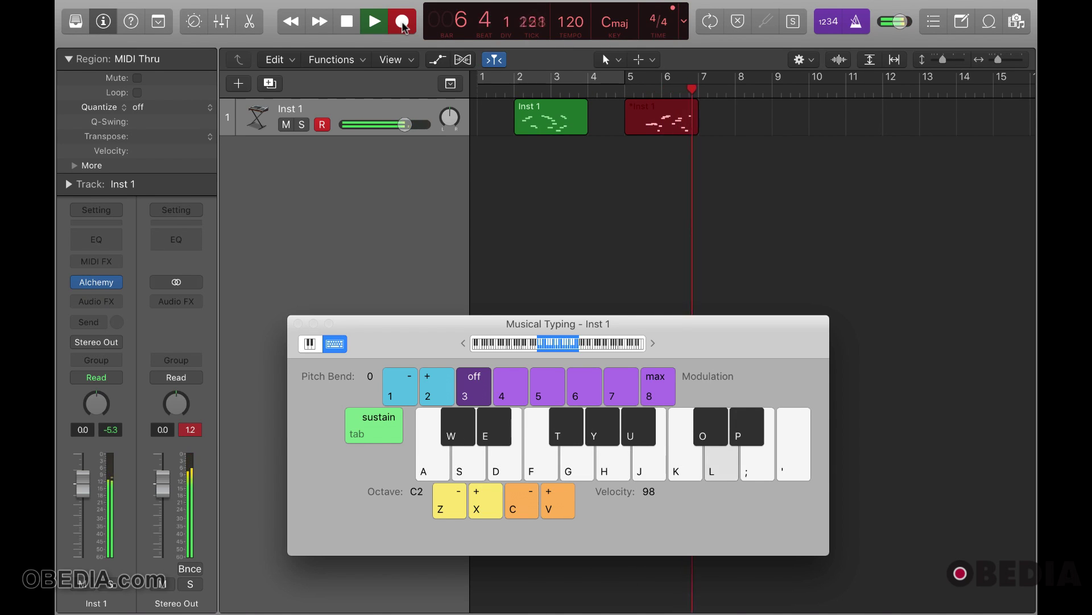
pyautogui.press('h')
pyautogui.press('d')
pyautogui.press('k')
pyautogui.press('j')
pyautogui.press('f')
pyautogui.press('h')
pyautogui.press('j')
pyautogui.press('s')
pyautogui.press('l')
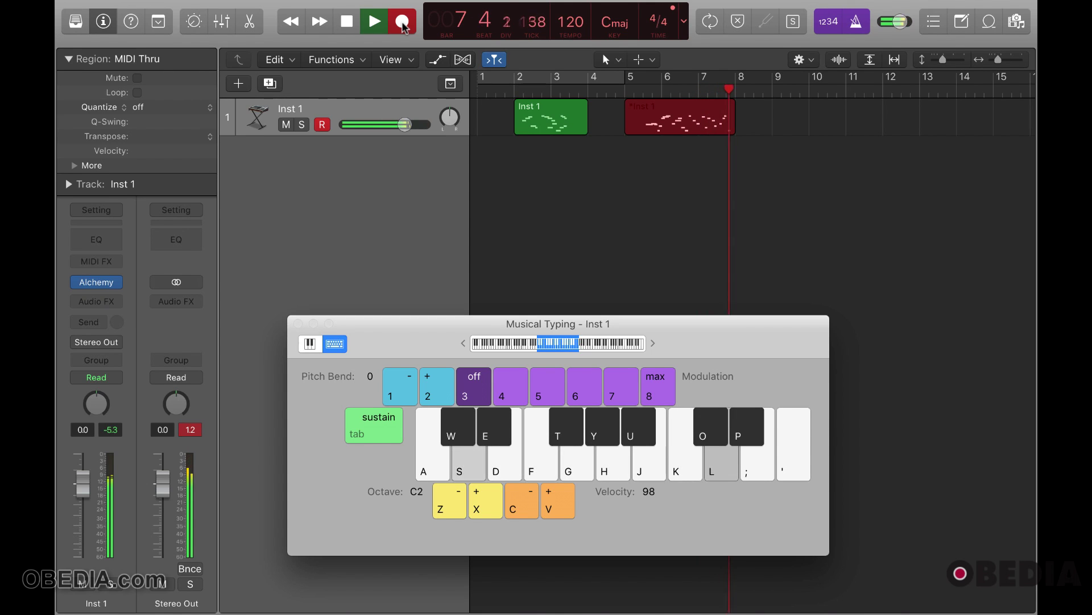
pyautogui.press('f')
pyautogui.click(403, 26)
# Step: Keep playing notes without recording through bar 9, then punch in on Inst 1 and record a third phrase over bars 10 to 18
pyautogui.press('s')
pyautogui.press('f')
pyautogui.press('g')
pyautogui.press('s')
pyautogui.press('f')
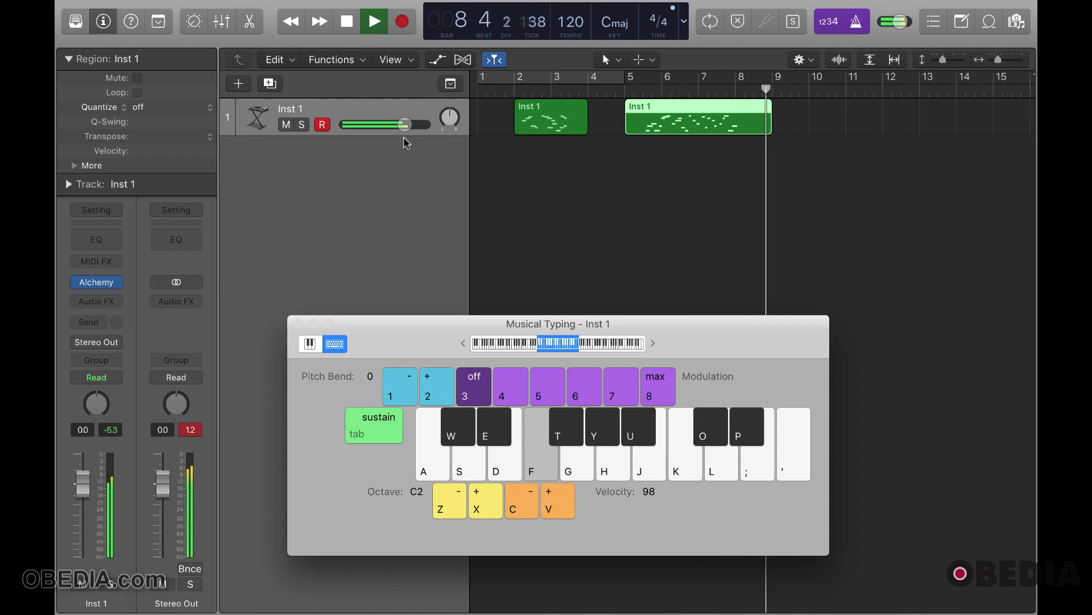
pyautogui.press('k')
pyautogui.press('j')
pyautogui.press('s')
pyautogui.press('k')
pyautogui.press('l')
pyautogui.press('s')
pyautogui.press('l')
pyautogui.press('j')
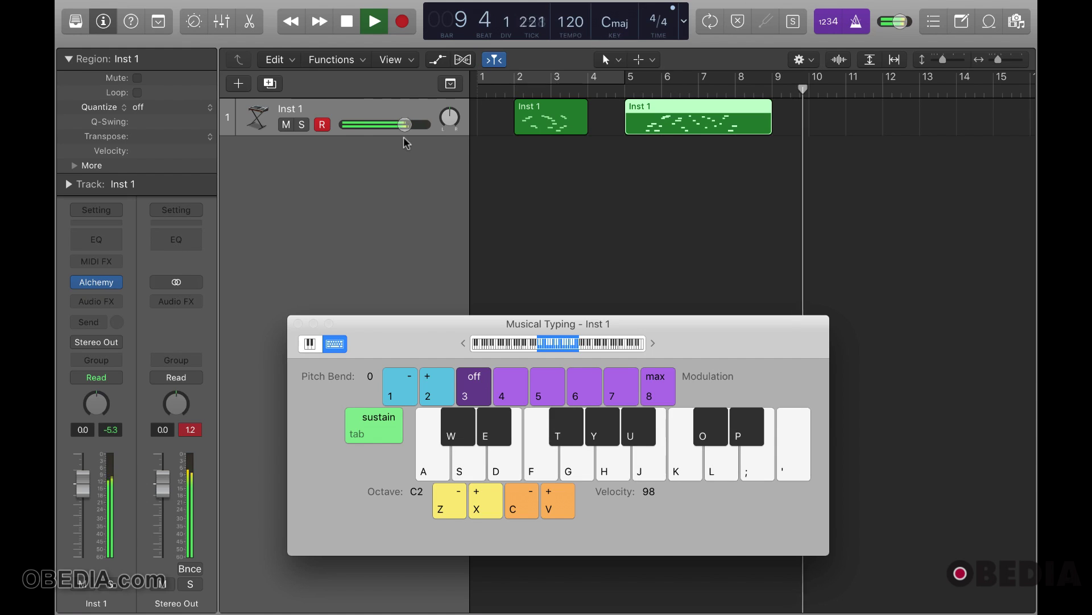
pyautogui.press('h')
pyautogui.press('s')
pyautogui.click(404, 24)
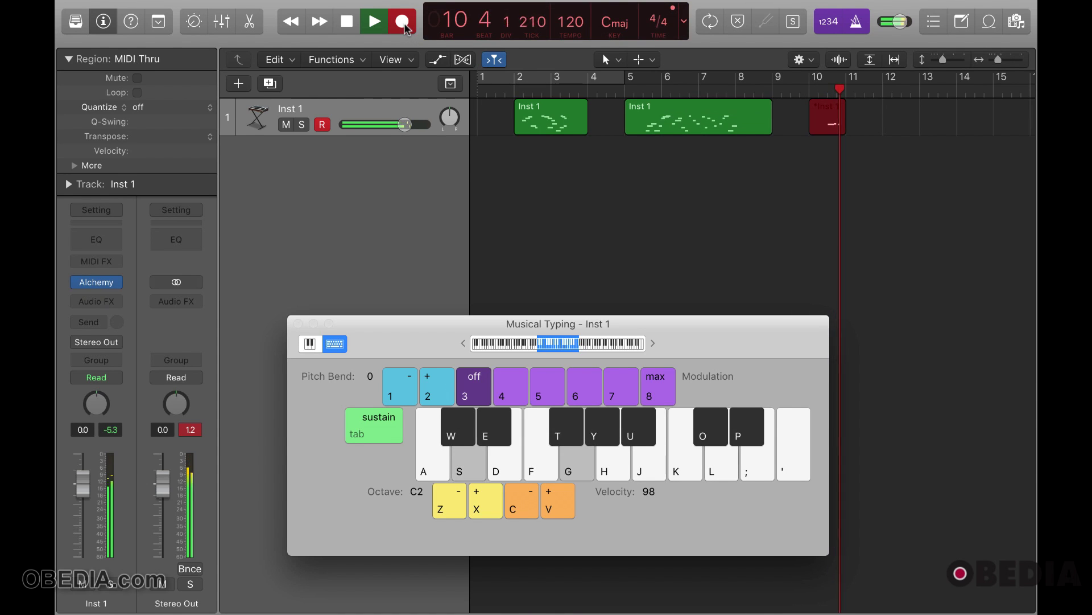
pyautogui.press('f')
pyautogui.press('l')
pyautogui.press('f')
pyautogui.press('k')
pyautogui.press('l')
pyautogui.press('d')
pyautogui.press('g')
pyautogui.press('f')
pyautogui.press('k')
pyautogui.press('l')
pyautogui.press('d')
pyautogui.press('g')
pyautogui.press('j')
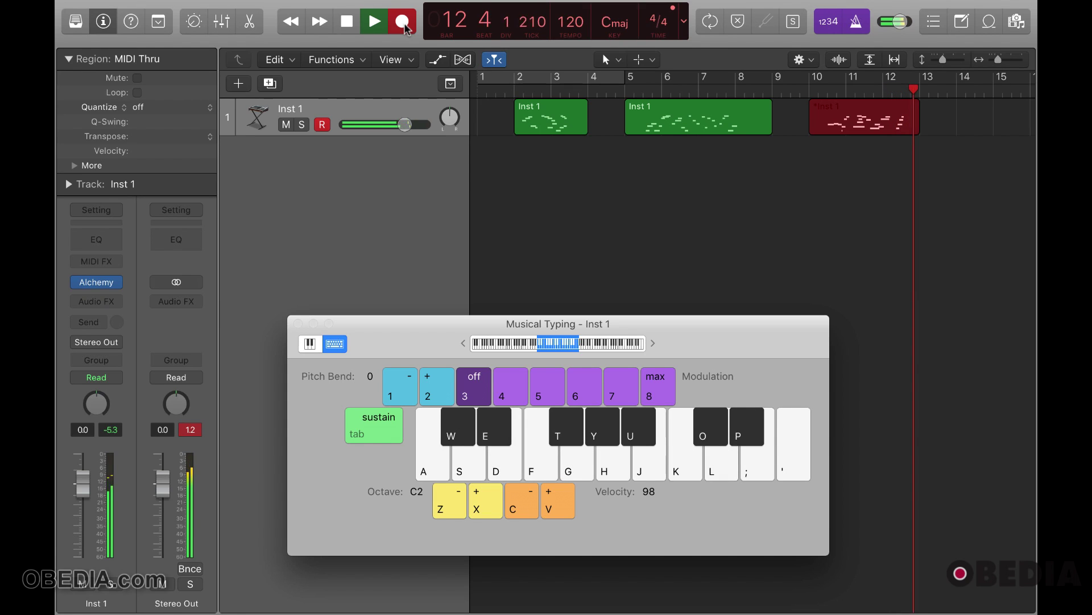
pyautogui.press('k')
pyautogui.press(';')
pyautogui.press('j')
pyautogui.press('s')
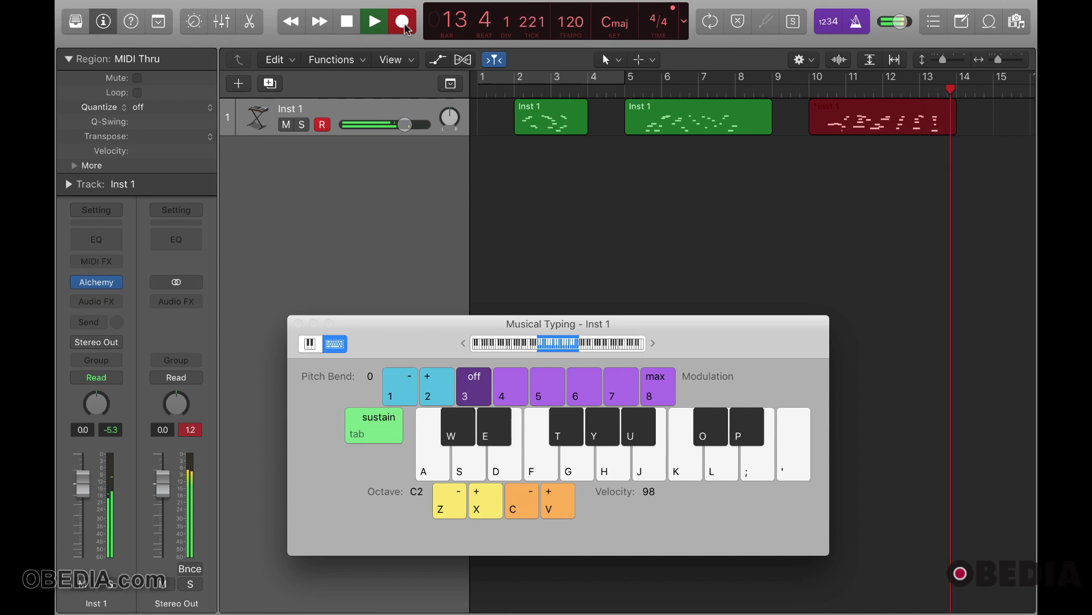
pyautogui.press('d')
pyautogui.press('k')
pyautogui.press('l')
pyautogui.press('d')
pyautogui.press('l')
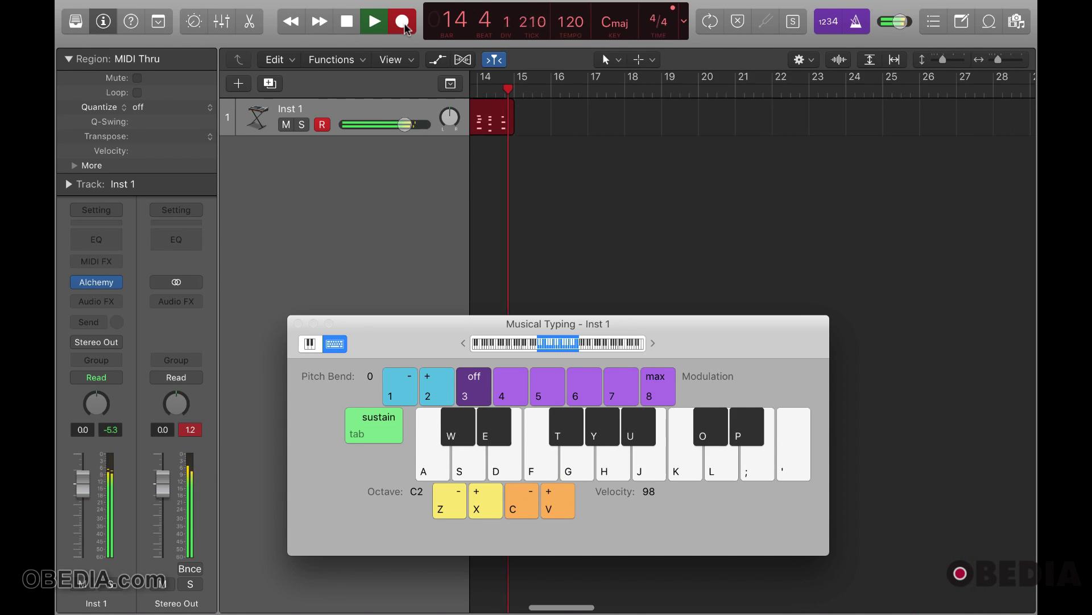
pyautogui.press('d')
pyautogui.press('k')
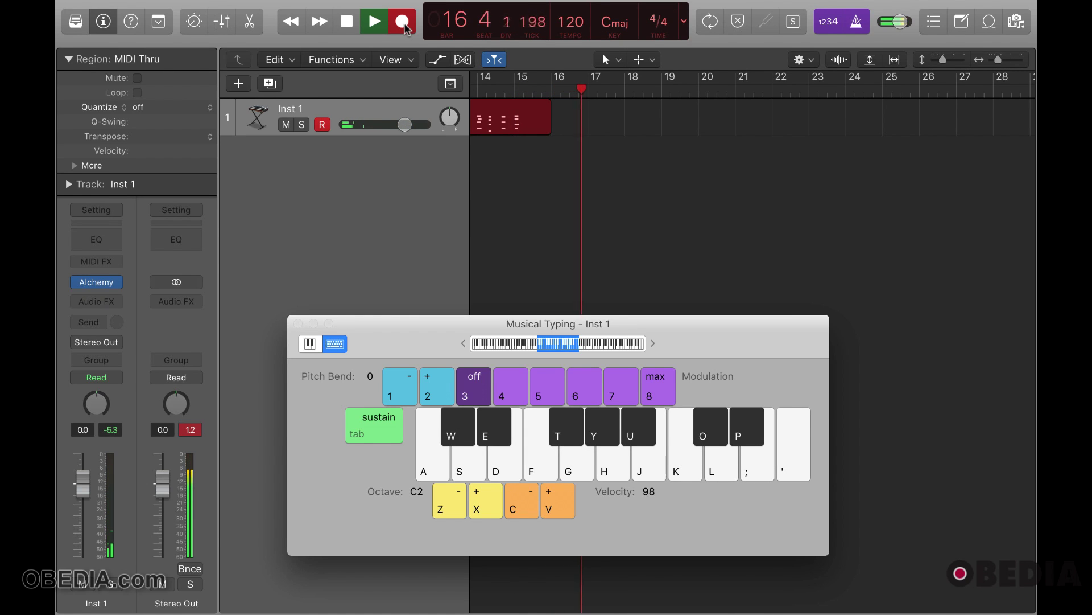
pyautogui.press('s')
pyautogui.press('j')
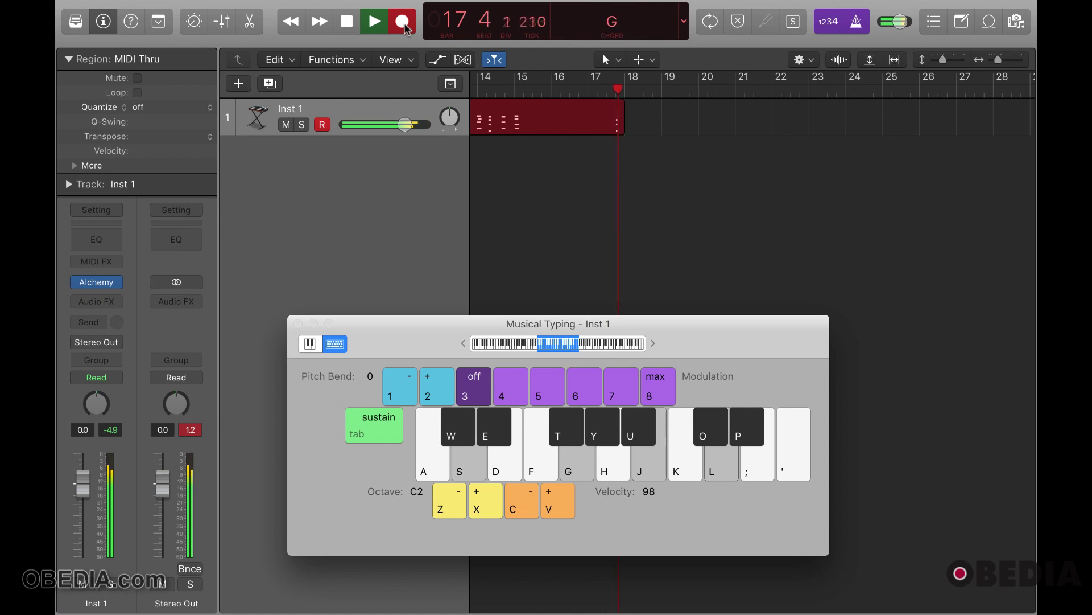
pyautogui.press('j')
pyautogui.press('f')
pyautogui.press('g')
pyautogui.press('s')
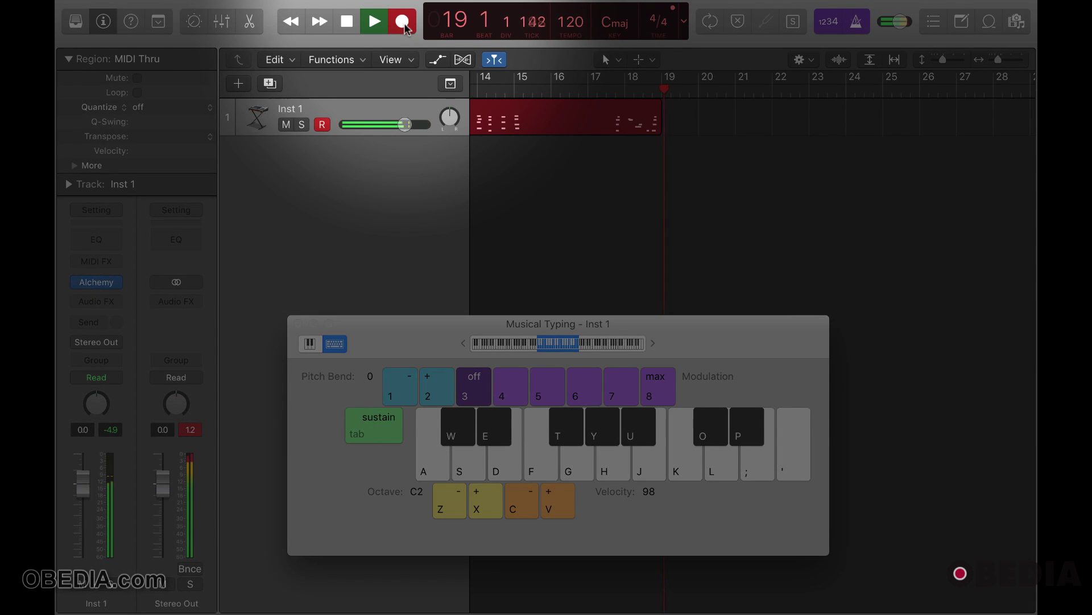
pyautogui.click(402, 23)
# Step: Switch the record mode to Record/Record Repeat and stop playback
pyautogui.rightClick(405, 28)
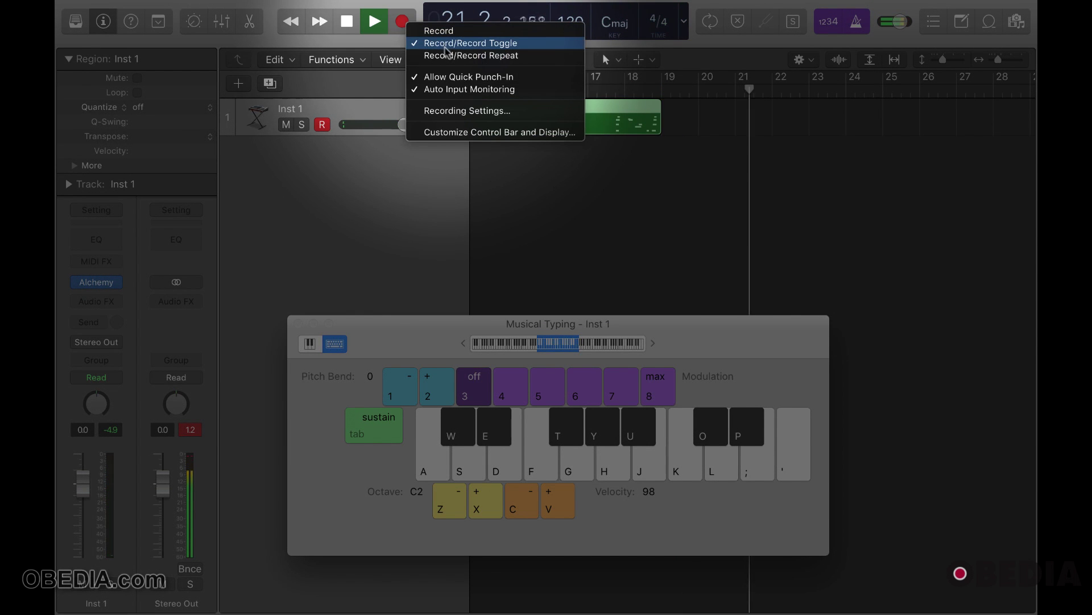
pyautogui.click(448, 56)
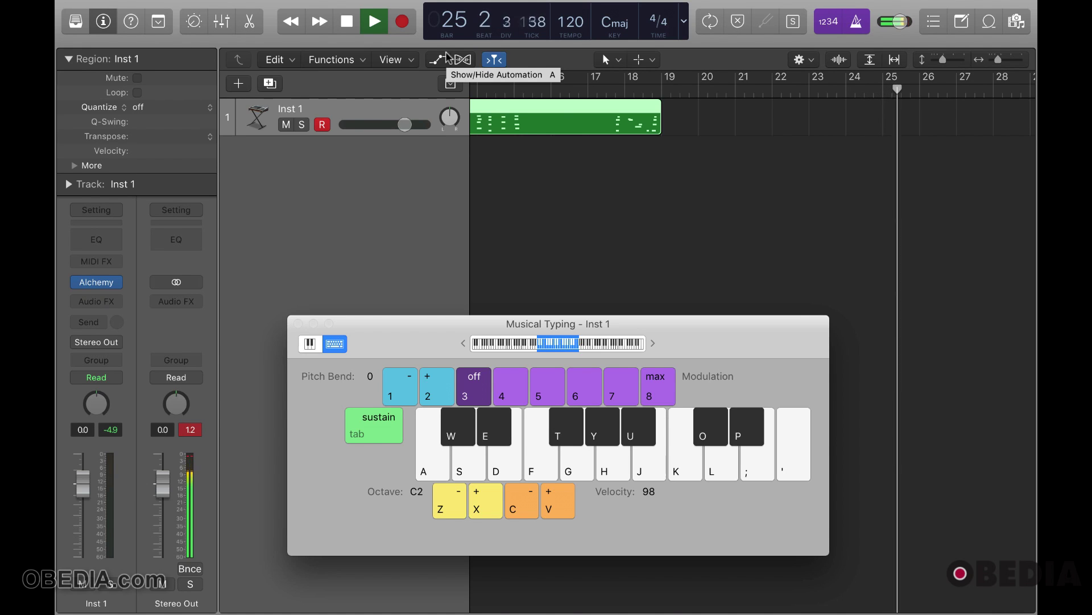
pyautogui.press('space')
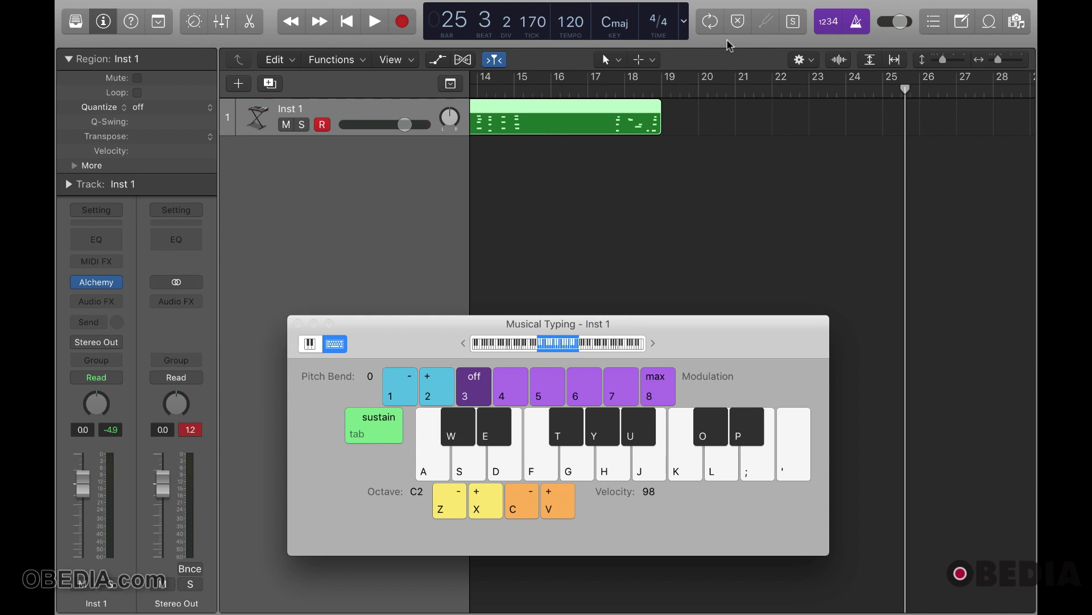
# Step: Customize the control bar to include the Autopunch mode
pyautogui.rightClick(763, 36)
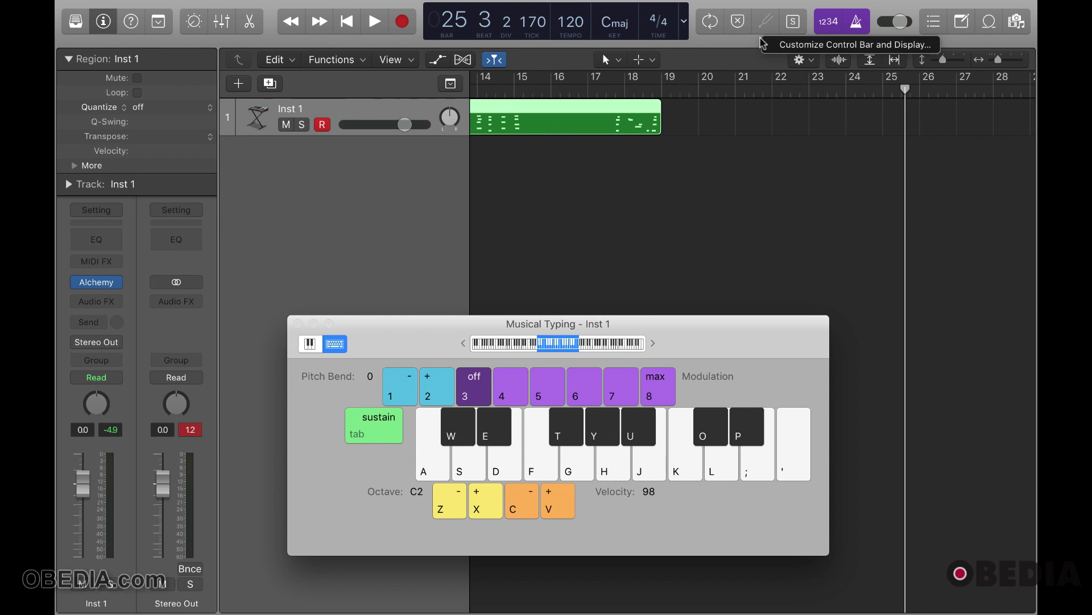
pyautogui.click(797, 45)
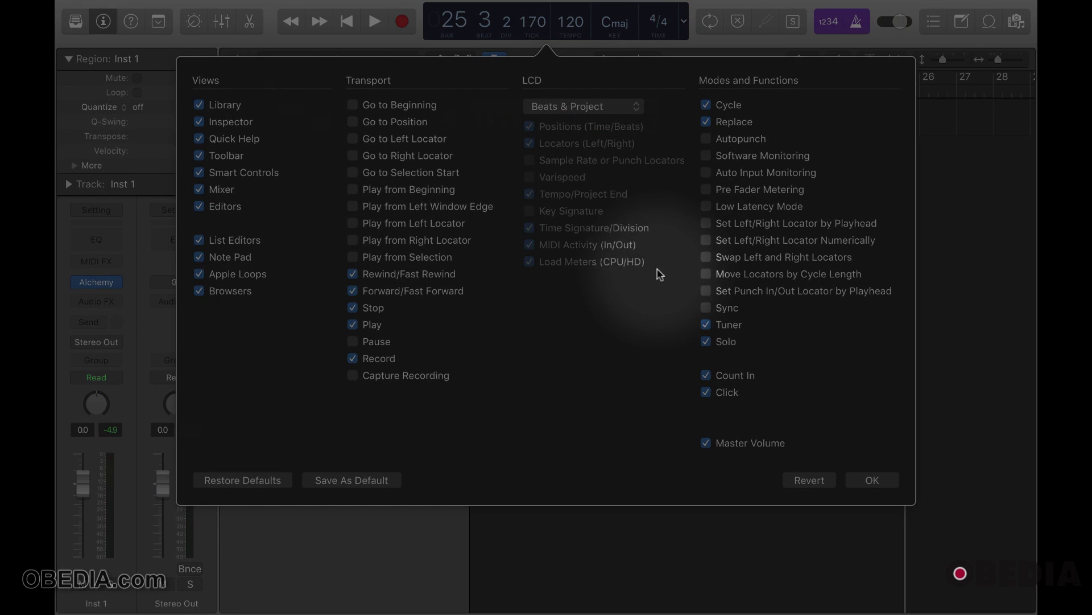
pyautogui.click(707, 139)
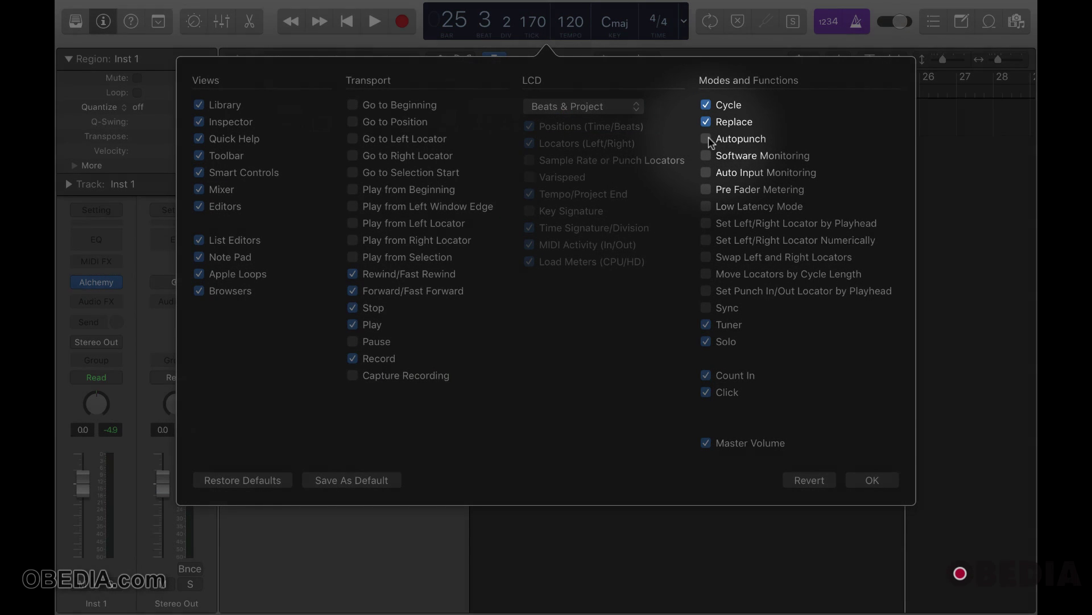
pyautogui.click(870, 480)
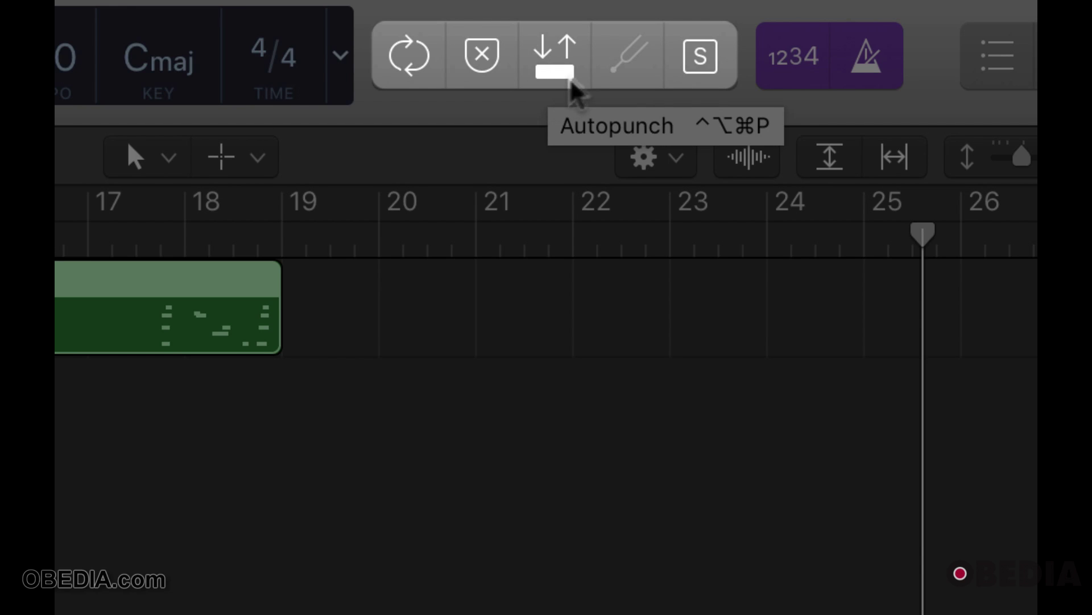
# Step: Enable Autopunch and define a punch range from bar 19 to bar 26, leaving Autopunch on
pyautogui.click(579, 57)
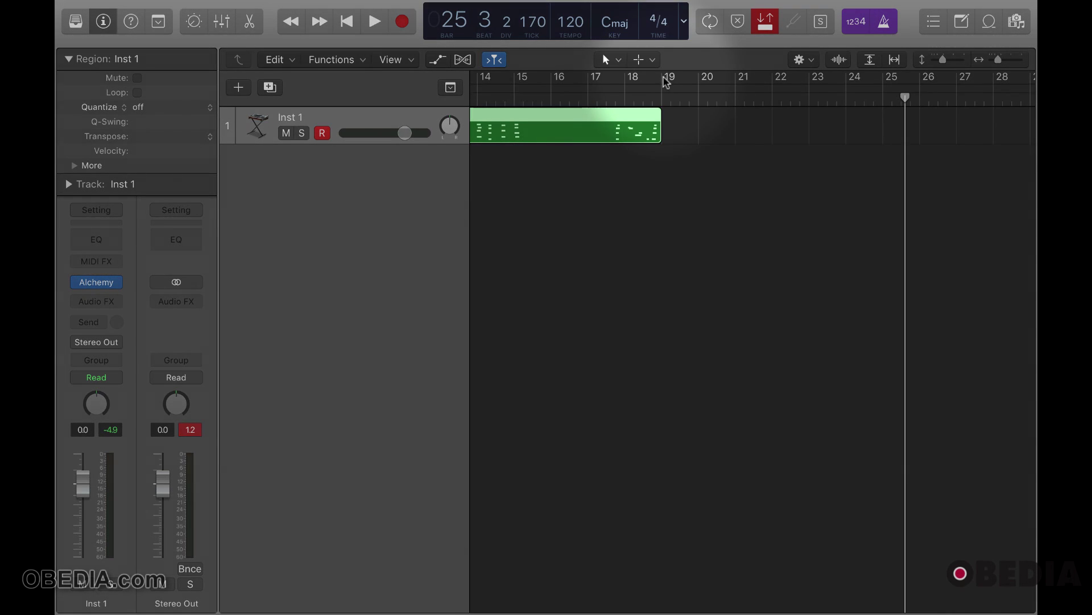
pyautogui.moveTo(666, 93); pyautogui.dragTo(907, 93)
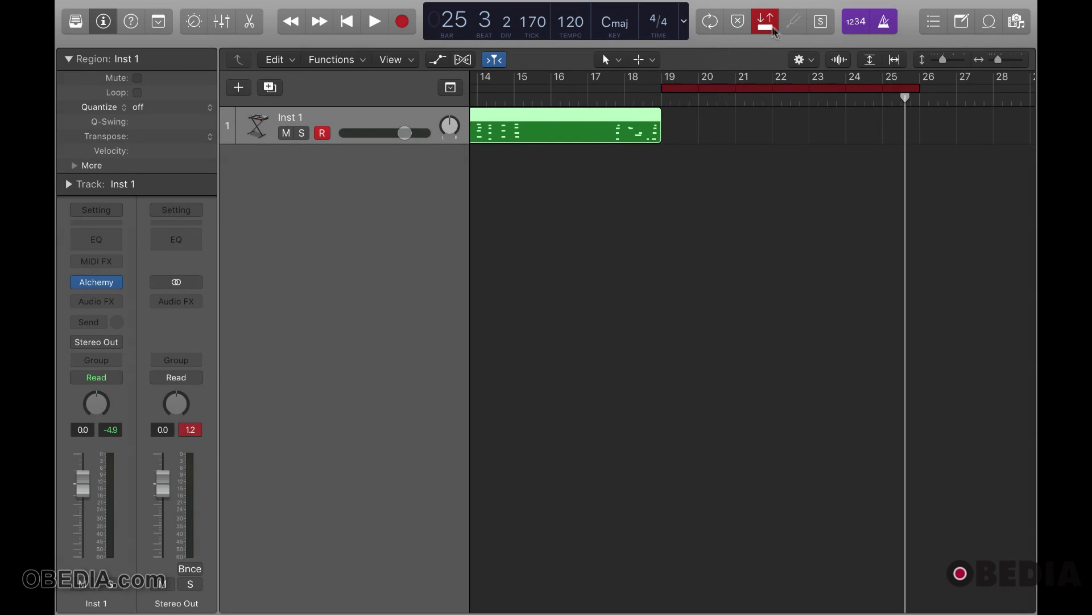
pyautogui.click(766, 23)
pyautogui.click(769, 30)
# Step: Turn on Cycle and set the cycle range from bar 19 to bar 26, matching the punch range
pyautogui.click(712, 22)
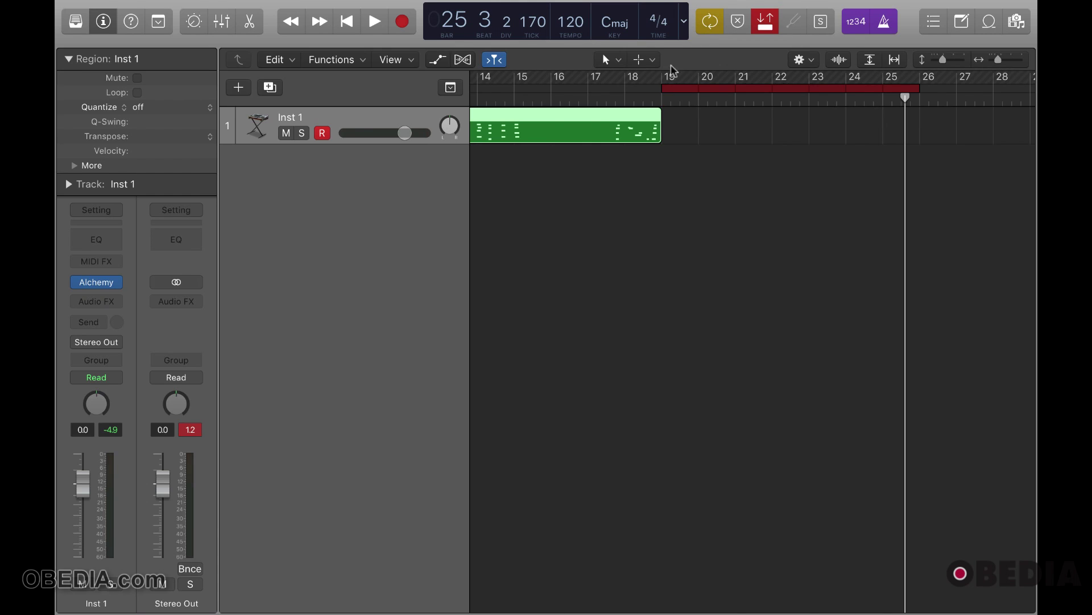
pyautogui.moveTo(669, 81); pyautogui.dragTo(912, 78)
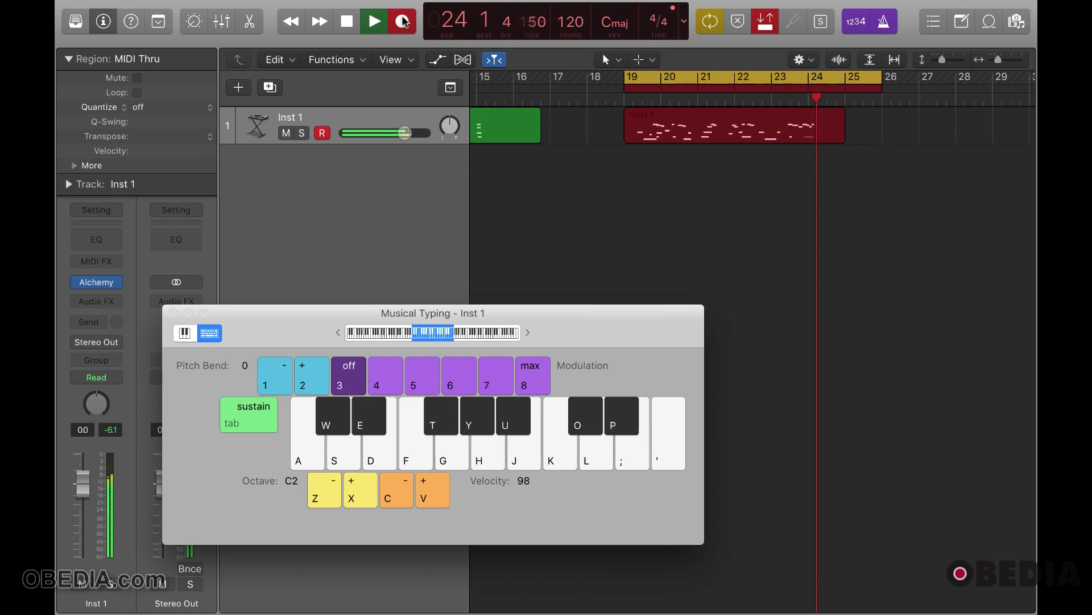
# Step: Record a Musical Typing performance on Inst 1 with Autopunch and Cycle, looping from bar 26 back to bar 19 into a second pass
pyautogui.press('g')
pyautogui.press(';')
pyautogui.press('l')
pyautogui.press('s')
pyautogui.press('f')
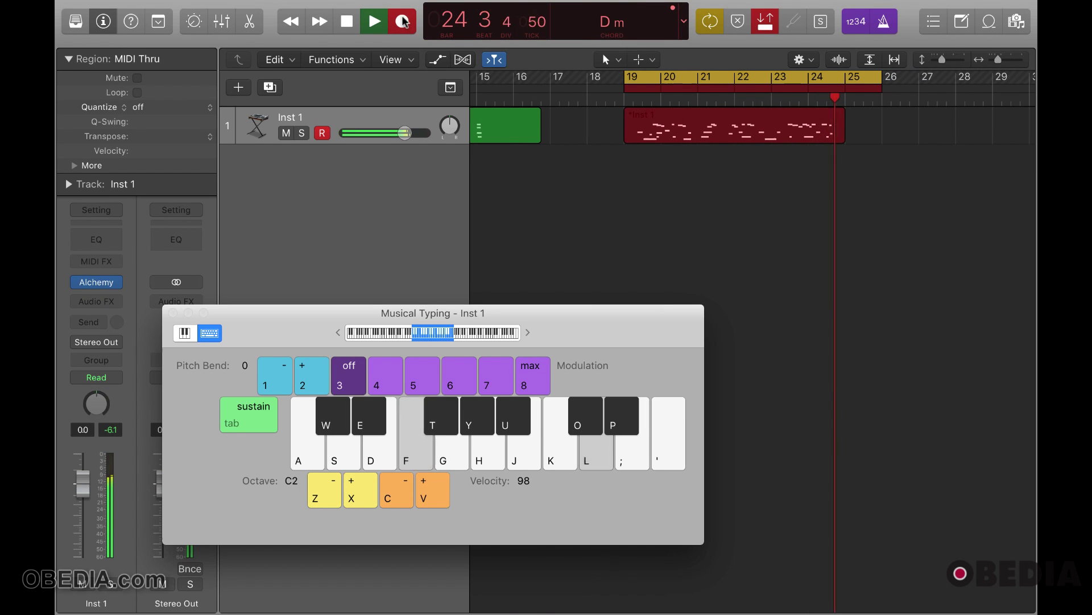
pyautogui.press('a')
pyautogui.press('l')
pyautogui.press('k')
pyautogui.press('d')
pyautogui.press('f')
pyautogui.press('g')
pyautogui.press('k')
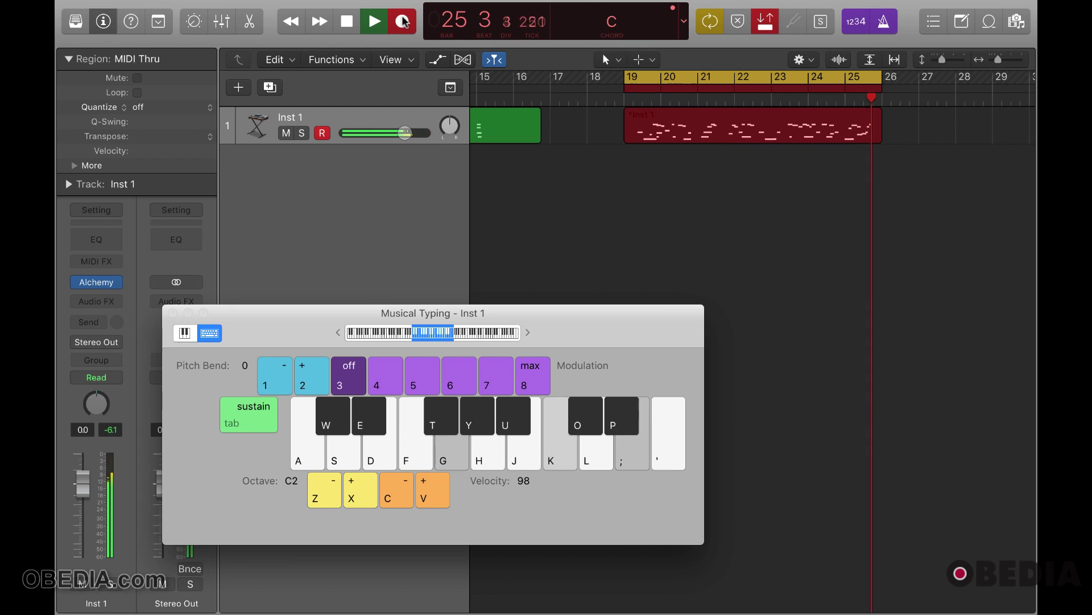
pyautogui.press(';')
pyautogui.press('s')
pyautogui.press(';')
pyautogui.press('l')
pyautogui.press('g')
pyautogui.press('k')
pyautogui.press('l')
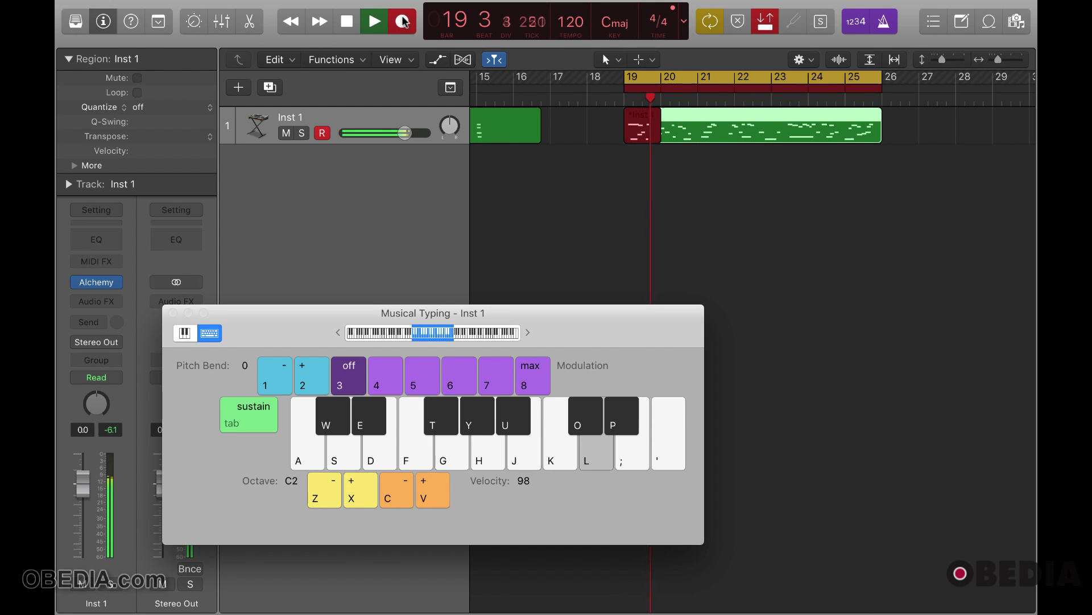
pyautogui.press('f')
pyautogui.press('a')
pyautogui.press('g')
pyautogui.press(';')
pyautogui.press('k')
pyautogui.press('g')
pyautogui.press('f')
pyautogui.press('a')
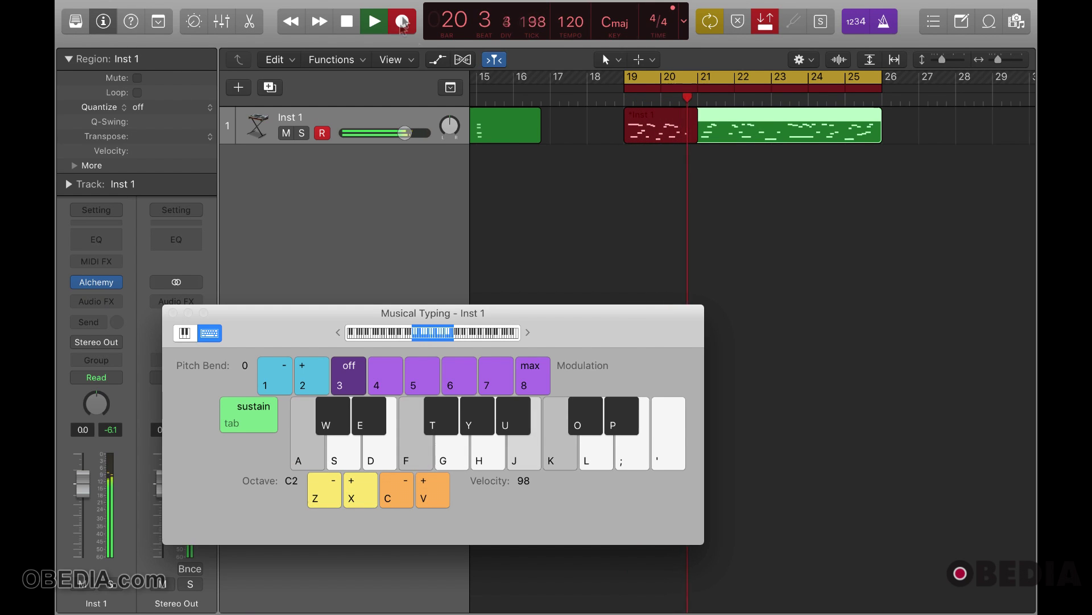
pyautogui.press('s')
pyautogui.press('g')
pyautogui.press('s')
pyautogui.press('f')
# Step: Turn Cycle off during the Autopunch recording, keep playing Musical Typing notes past the punch-out at bar 26, and stop at bar 29
pyautogui.click(711, 20)
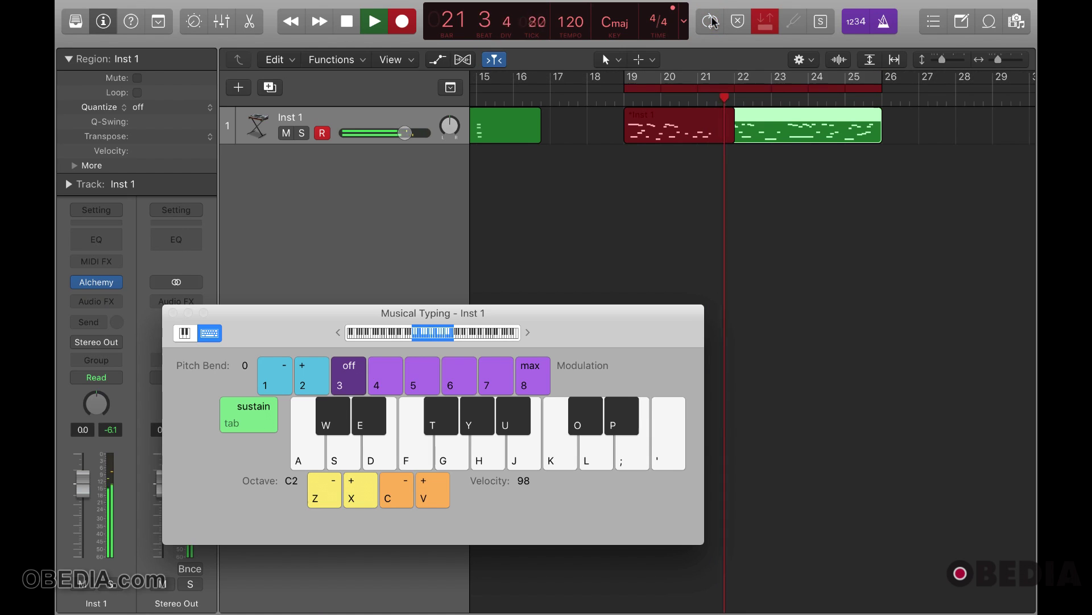
pyautogui.press('f')
pyautogui.press('g')
pyautogui.press('l')
pyautogui.press('j')
pyautogui.press('k')
pyautogui.press('g')
pyautogui.press('f')
pyautogui.press('s')
pyautogui.press('l')
pyautogui.press(';')
pyautogui.press('k')
pyautogui.press('g')
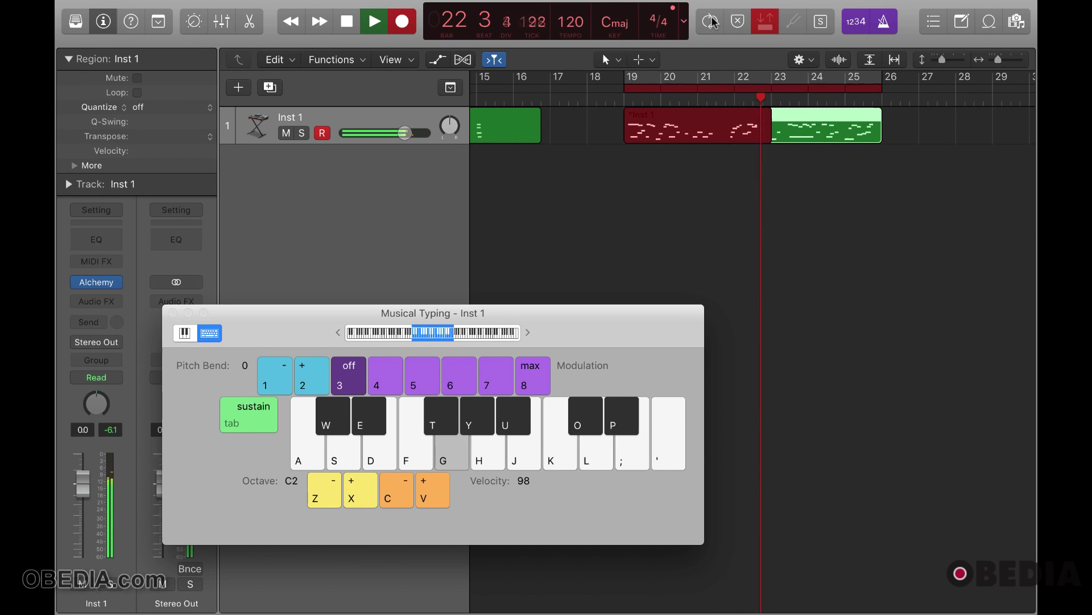
pyautogui.press('d')
pyautogui.press('h')
pyautogui.press(';')
pyautogui.press('k')
pyautogui.press('l')
pyautogui.press(';')
pyautogui.press('l')
pyautogui.press('g')
pyautogui.press('j')
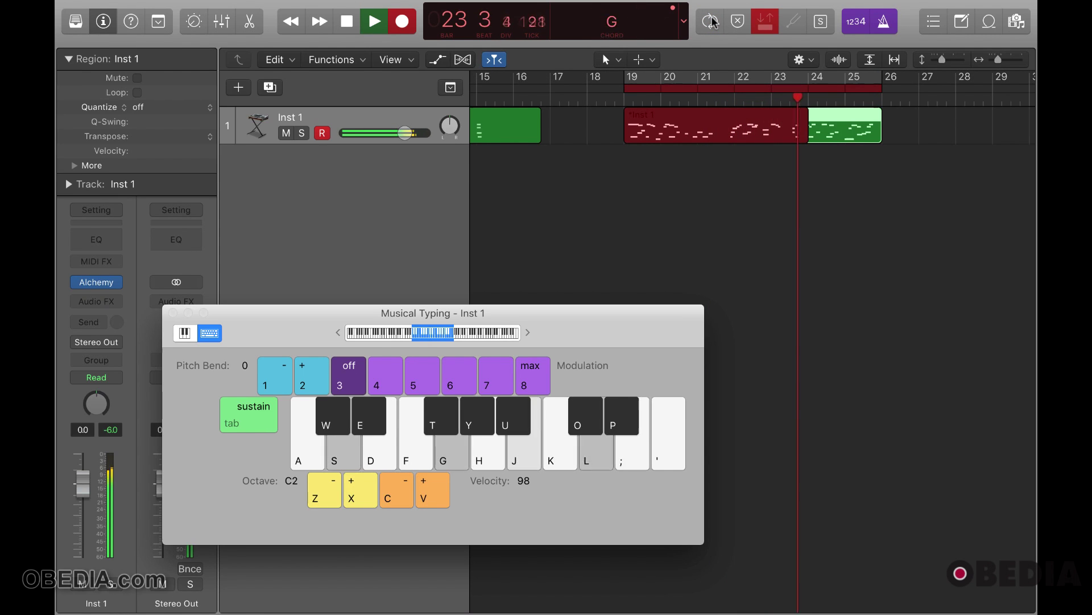
pyautogui.press('k')
pyautogui.press(';')
pyautogui.press('d')
pyautogui.press('g')
pyautogui.press('k')
pyautogui.press('l')
pyautogui.press(';')
pyautogui.press('s')
pyautogui.press('f')
pyautogui.press('l')
pyautogui.press(';')
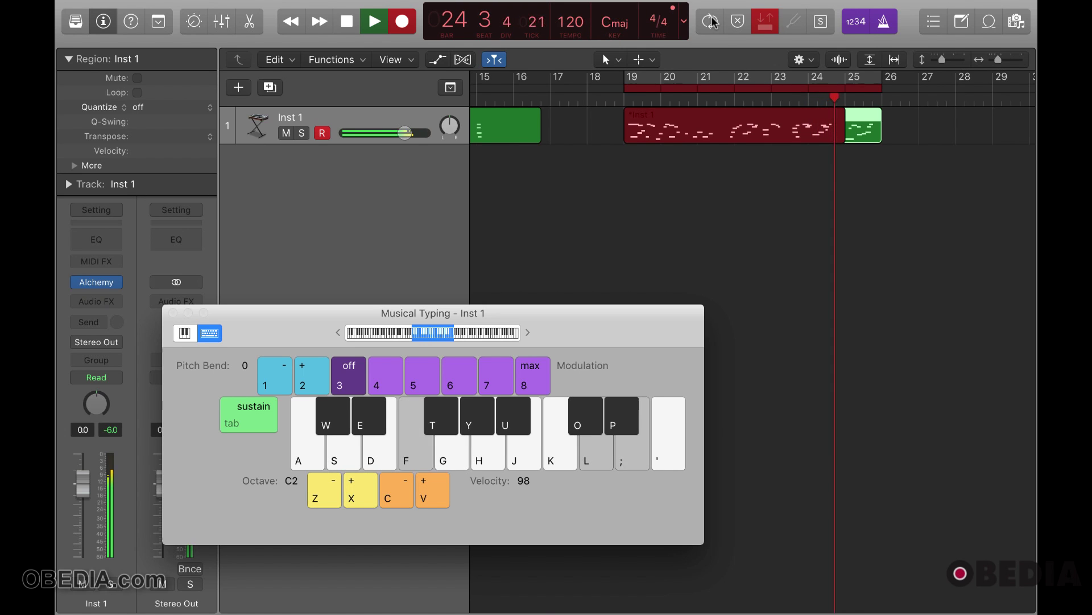
pyautogui.press('s')
pyautogui.press('j')
pyautogui.press('g')
pyautogui.press('l')
pyautogui.press('f')
pyautogui.press('k')
pyautogui.press('f')
pyautogui.press(';')
pyautogui.press('l')
pyautogui.press('g')
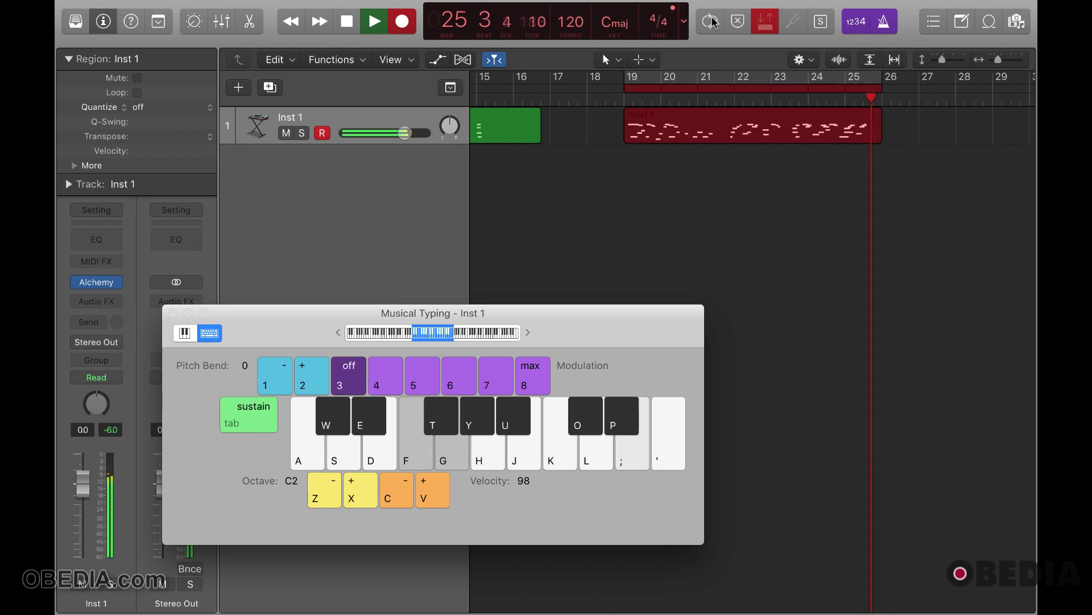
pyautogui.press('d')
pyautogui.press('k')
pyautogui.press('l')
pyautogui.press(';')
pyautogui.press('k')
pyautogui.press('f')
pyautogui.press('s')
pyautogui.press('l')
pyautogui.press('g')
pyautogui.press('k')
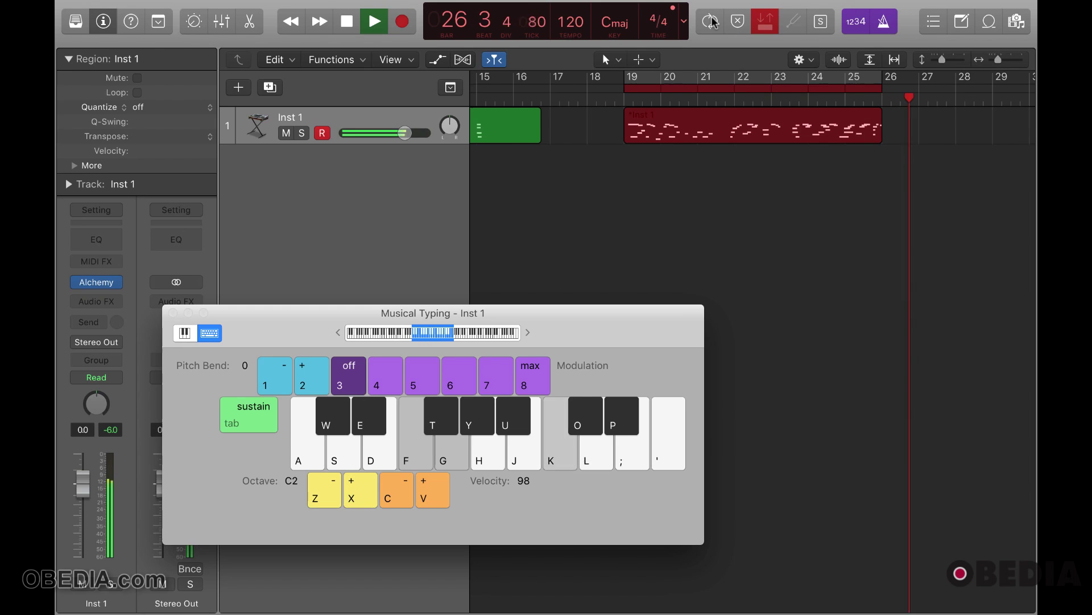
pyautogui.press('s')
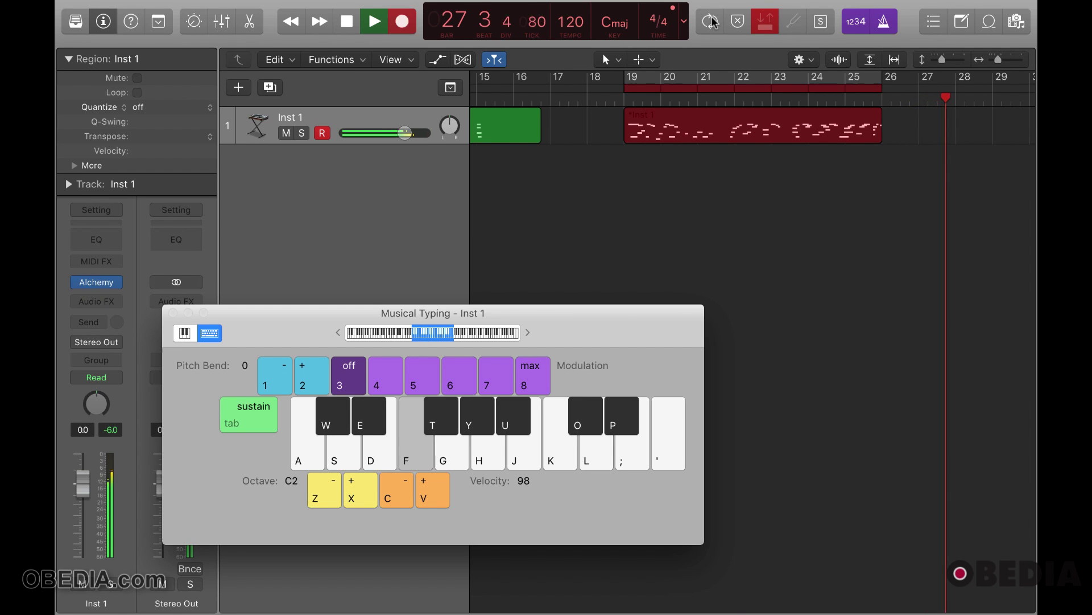
pyautogui.press('j')
pyautogui.press('l')
pyautogui.press('d')
pyautogui.press('k')
pyautogui.press('j')
pyautogui.press('l')
pyautogui.press('space')
# Step: Undo the Autopunch recording between bars 19 and 26 on the Inst 1 track
pyautogui.hscroll(-5, 706, 154)
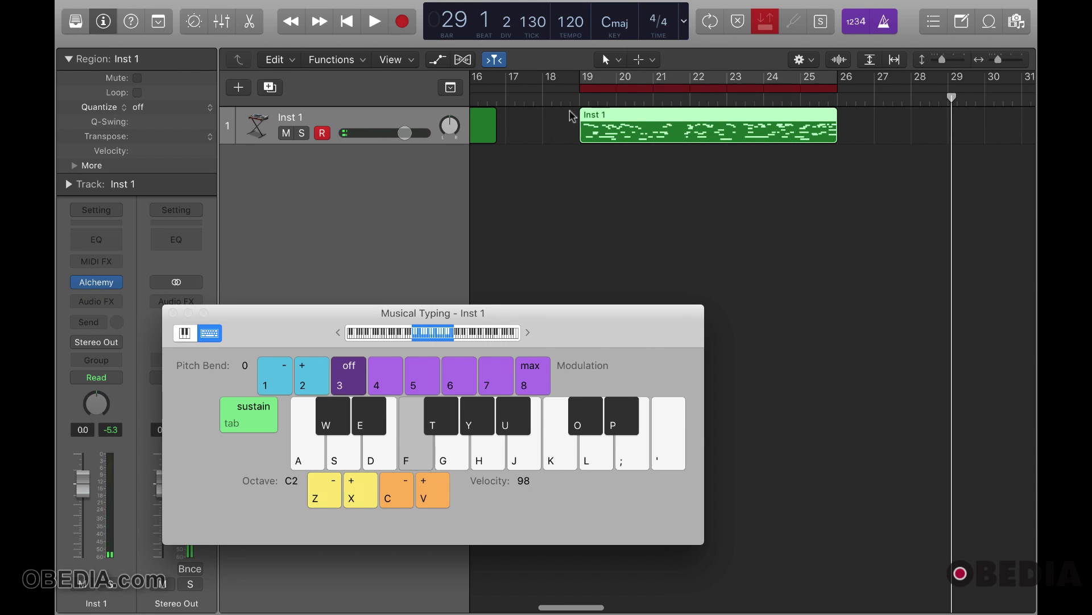
pyautogui.press('super+z')
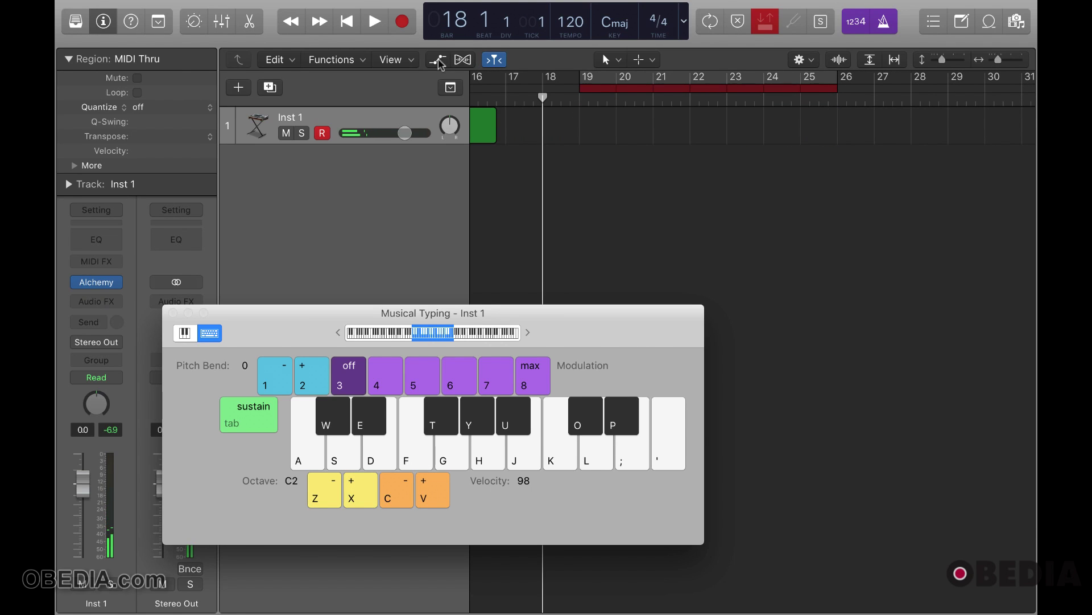
pyautogui.click(403, 23)
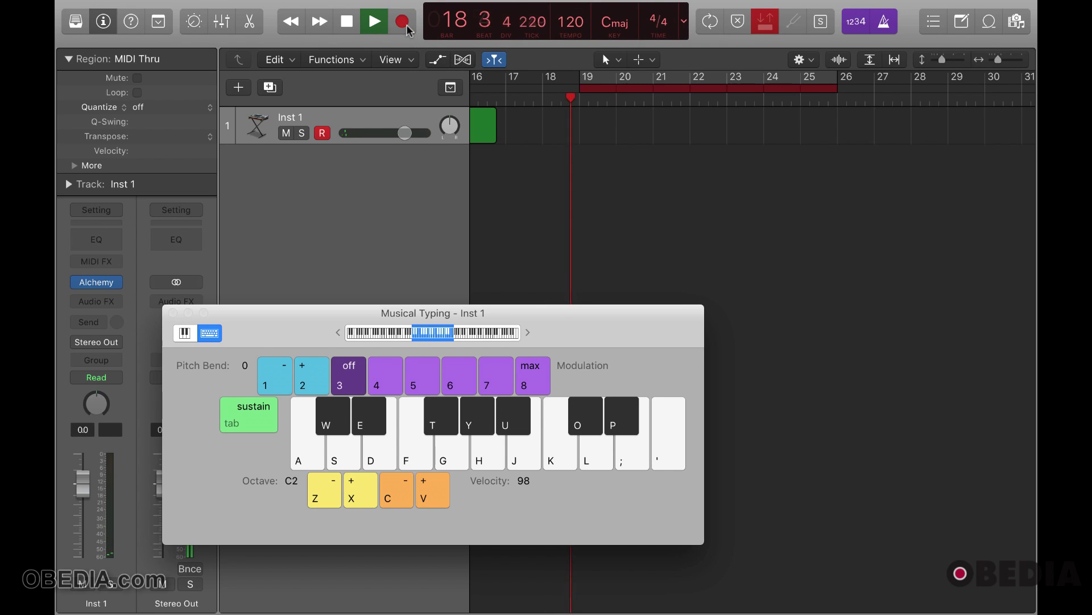
pyautogui.press('s')
pyautogui.press('g')
pyautogui.press('s')
pyautogui.press('g')
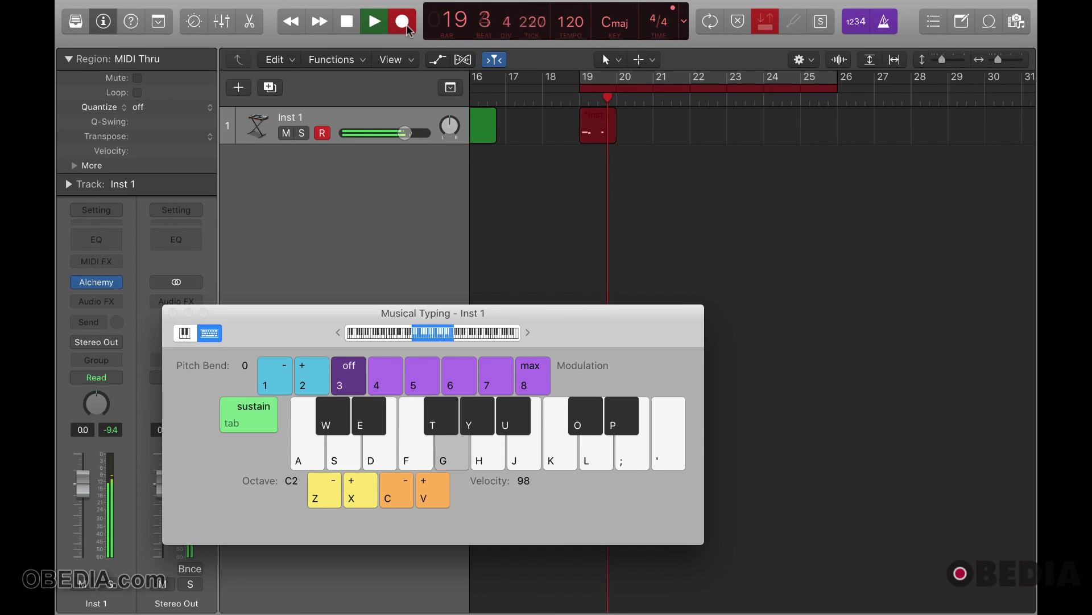
pyautogui.press('s')
pyautogui.press('f')
pyautogui.press('s')
pyautogui.press('g')
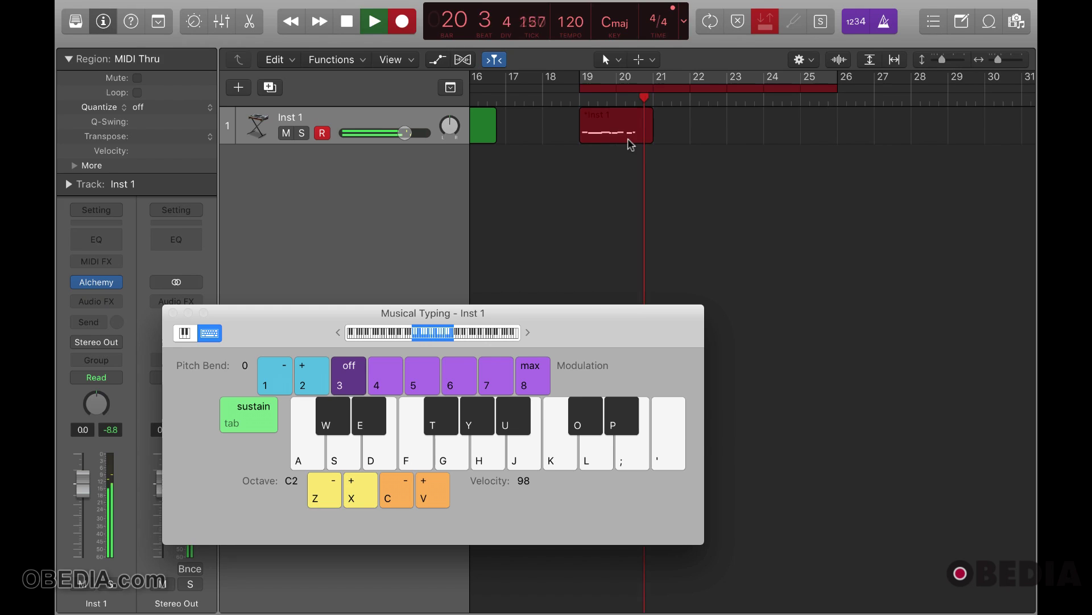
pyautogui.press('space')
pyautogui.press('Delete')
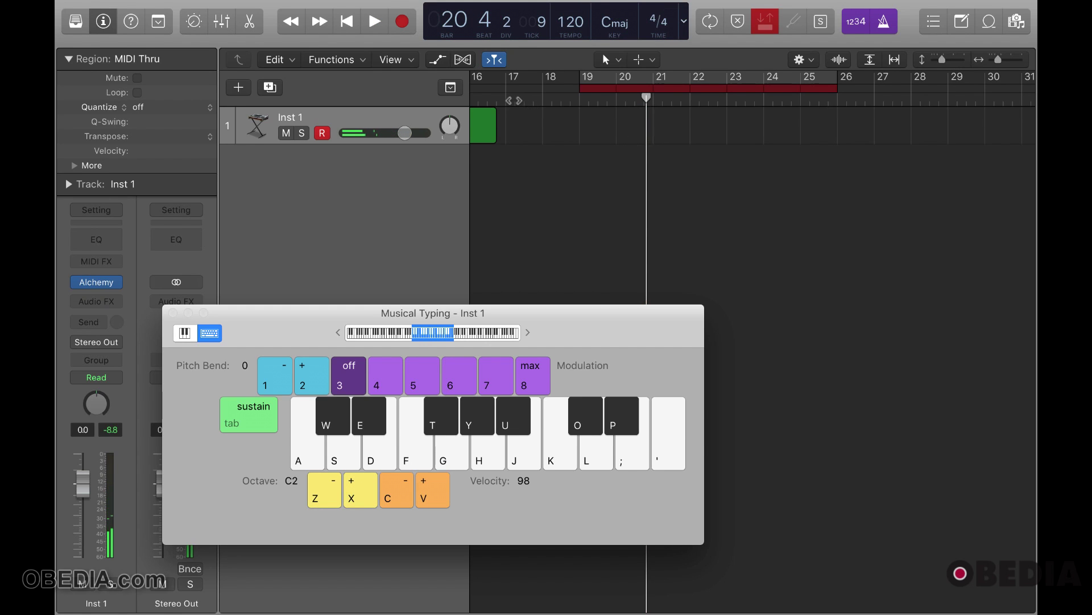
# Step: Start an Autopunch recording on Inst 1 from bar 17 with Cycle off, playing Musical Typing notes through bar 22
pyautogui.click(509, 101)
pyautogui.click(374, 24)
pyautogui.click(401, 26)
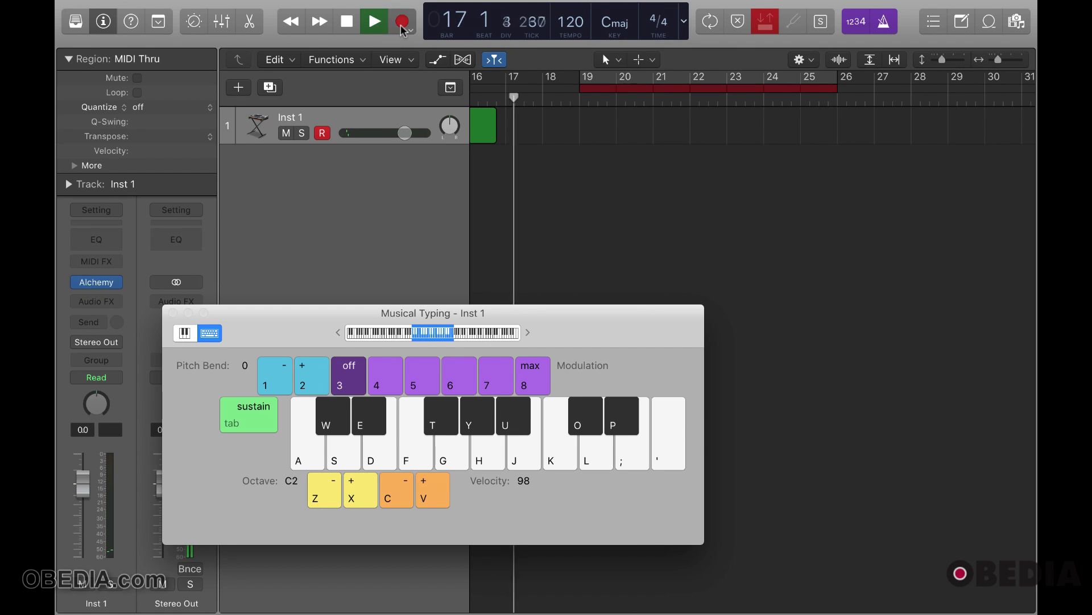
pyautogui.press('s')
pyautogui.press('f')
pyautogui.press('k')
pyautogui.press('g')
pyautogui.press('j')
pyautogui.press('l')
pyautogui.press('s')
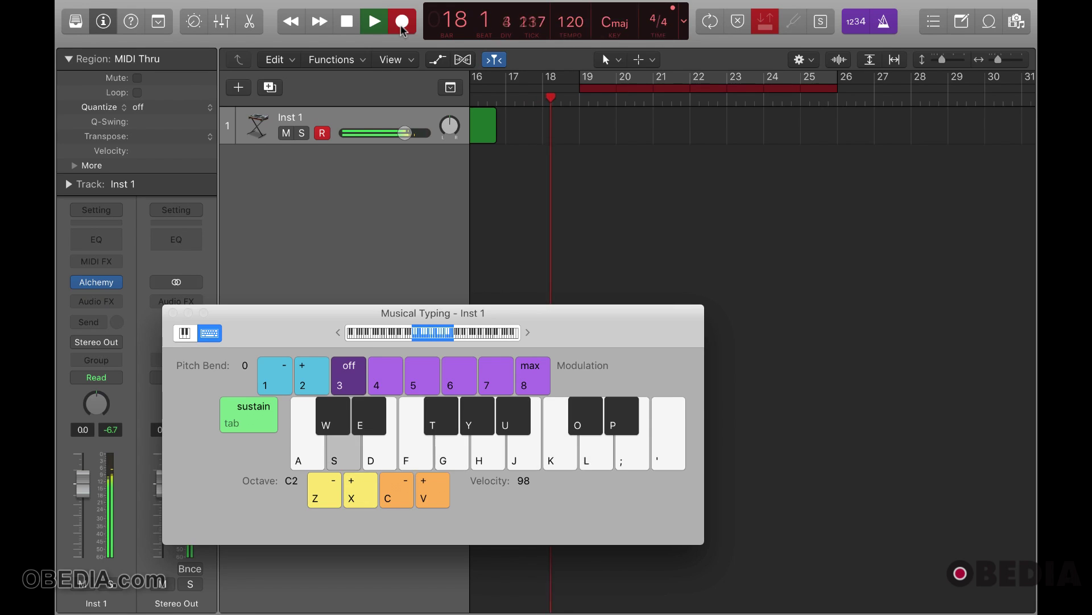
pyautogui.press('f')
pyautogui.press('g')
pyautogui.press('l')
pyautogui.press('d')
pyautogui.press('k')
pyautogui.press('s')
pyautogui.press('f')
pyautogui.press('k')
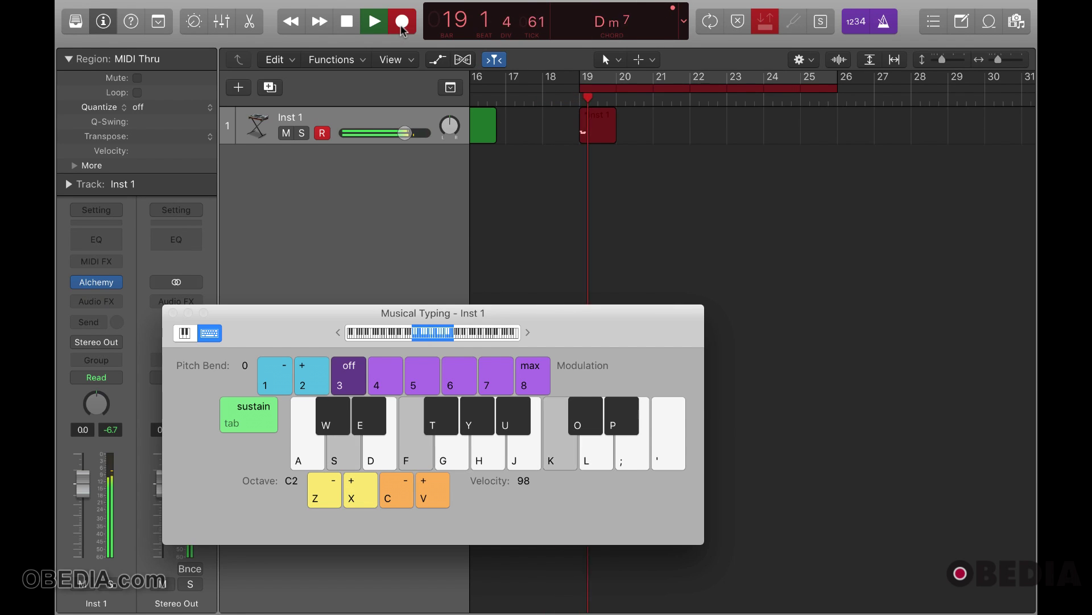
pyautogui.press('g')
pyautogui.press('j')
pyautogui.press('j')
pyautogui.press('k')
pyautogui.press('a')
pyautogui.press(';')
pyautogui.press('k')
pyautogui.press('l')
pyautogui.press('s')
pyautogui.press('h')
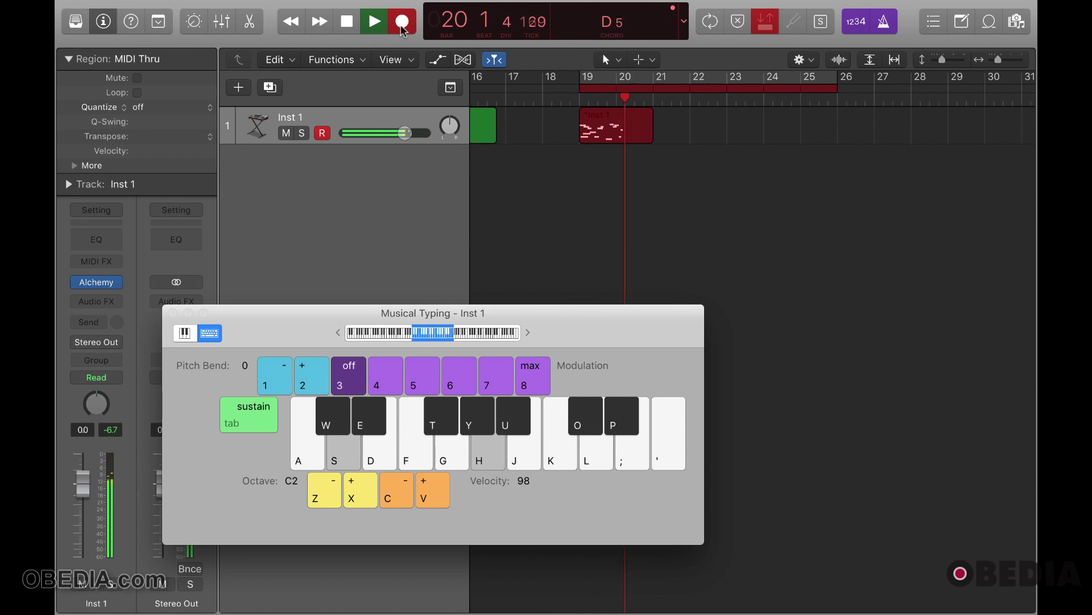
pyautogui.press('g')
pyautogui.press('l')
pyautogui.press(';')
pyautogui.press('f')
pyautogui.press('l')
pyautogui.press('k')
pyautogui.press('h')
pyautogui.press('l')
pyautogui.press(';')
pyautogui.press('s')
pyautogui.press('g')
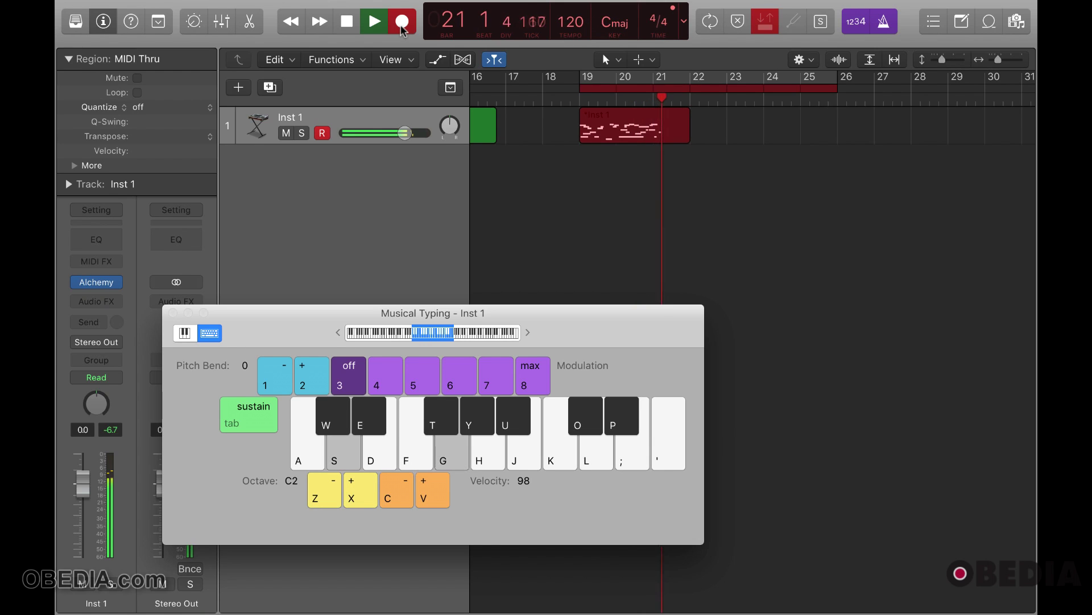
pyautogui.press('h')
pyautogui.press('s')
pyautogui.press('g')
pyautogui.press('h')
pyautogui.press('s')
pyautogui.press('g')
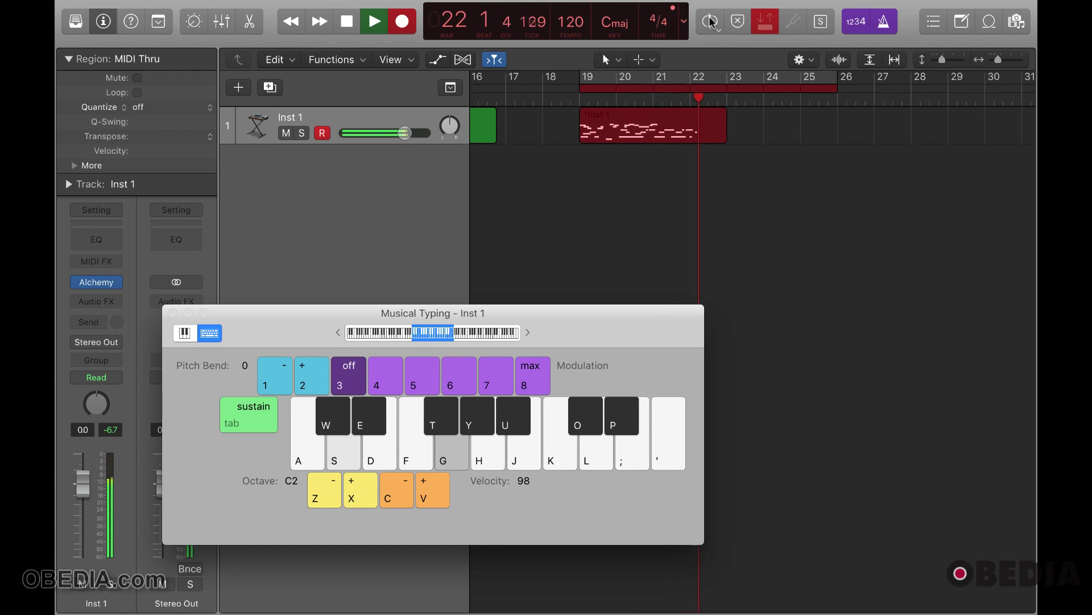
pyautogui.press('h')
# Step: Turn Cycle on during the recording, keep playing Musical Typing notes through the loop back to bar 19, and stop after bar 20
pyautogui.click(710, 19)
pyautogui.press('s')
pyautogui.press('s')
pyautogui.press('h')
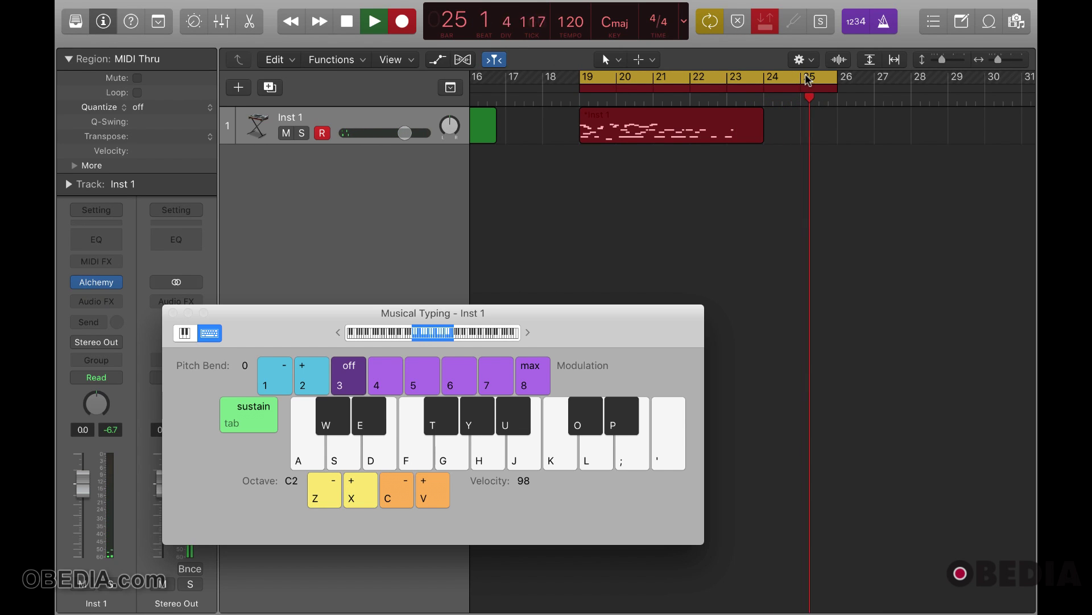
pyautogui.press('s')
pyautogui.press('l')
pyautogui.press('f')
pyautogui.press('k')
pyautogui.press('l')
pyautogui.press('k')
pyautogui.press('f')
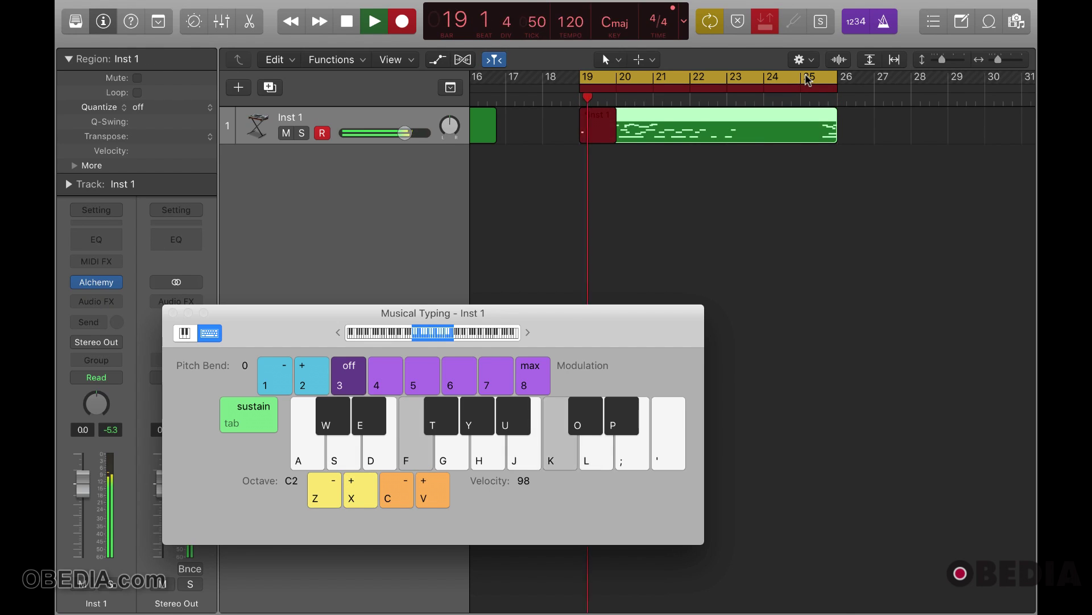
pyautogui.press('j')
pyautogui.press('l')
pyautogui.press('k')
pyautogui.press('g')
pyautogui.press('k')
pyautogui.press('j')
pyautogui.press('l')
pyautogui.press('s')
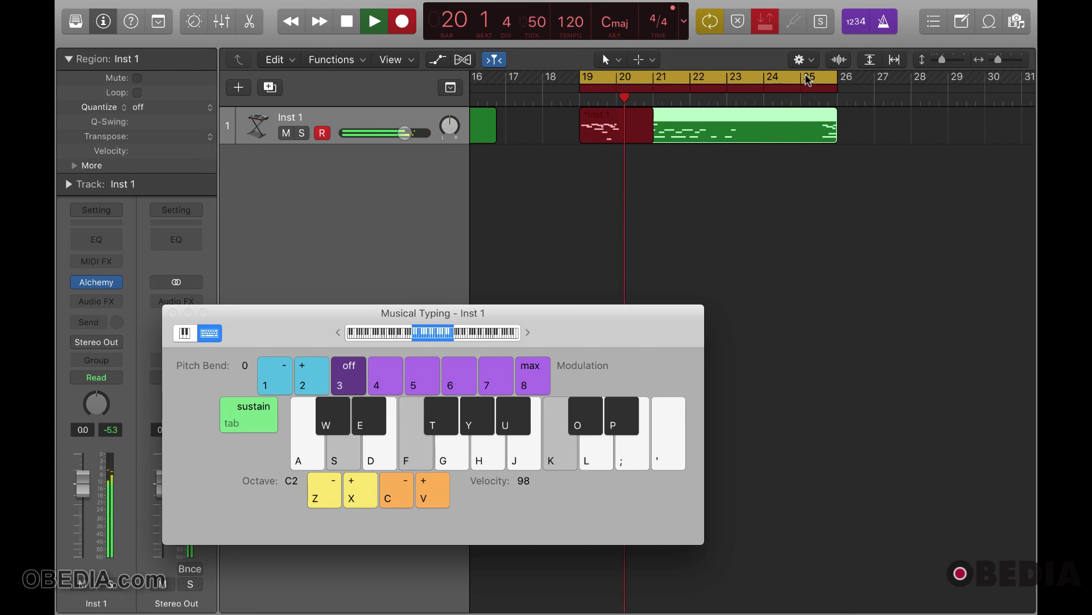
pyautogui.press('g')
pyautogui.press('l')
pyautogui.press(';')
pyautogui.press('l')
pyautogui.press('space')
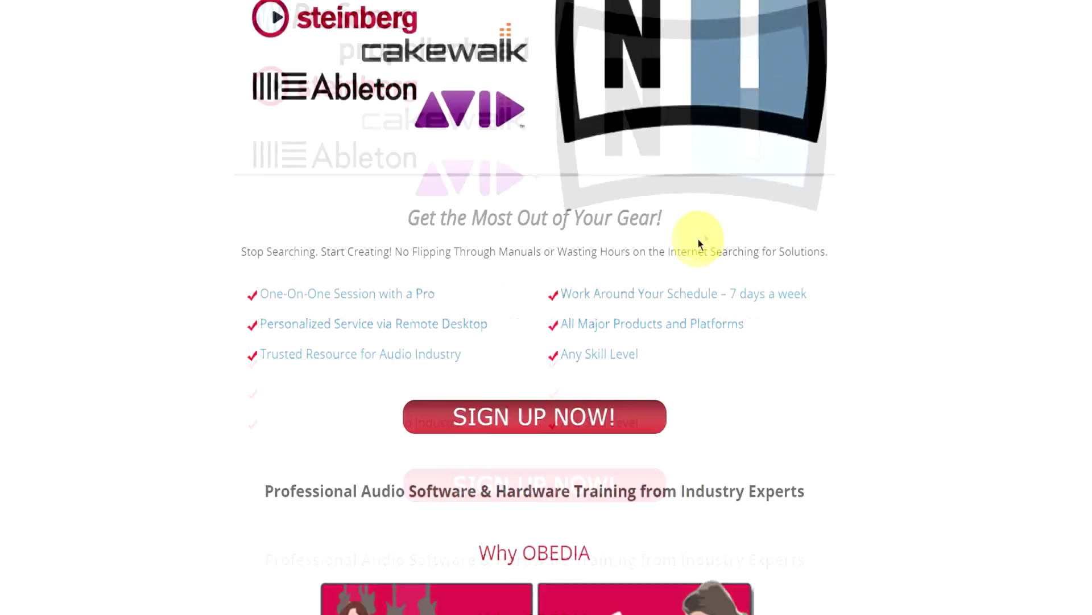
pyautogui.scroll(-15, 704, 234)
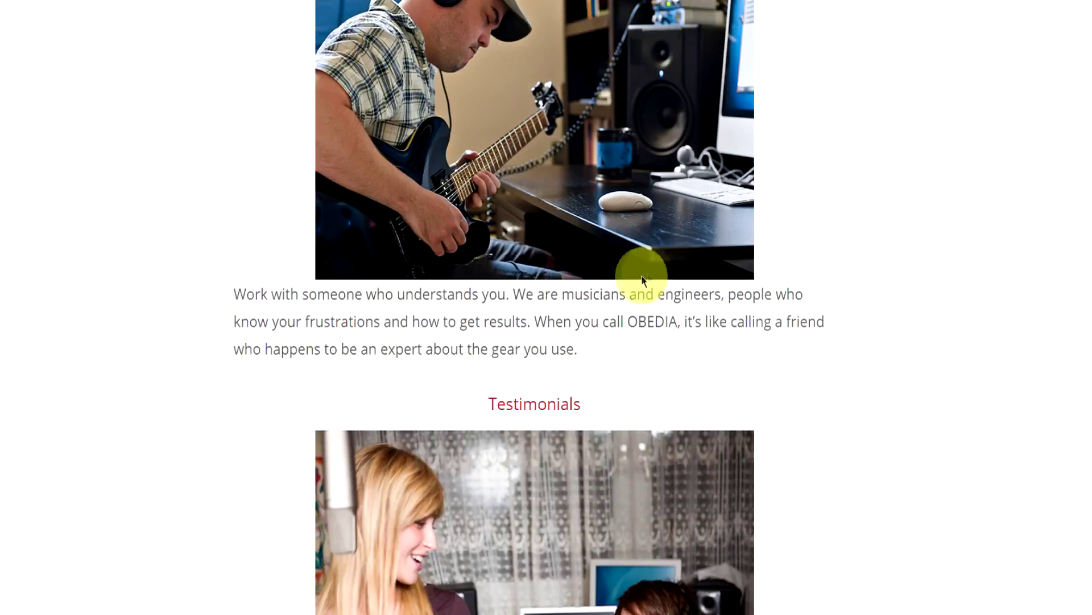
pyautogui.scroll(-12, 642, 277)
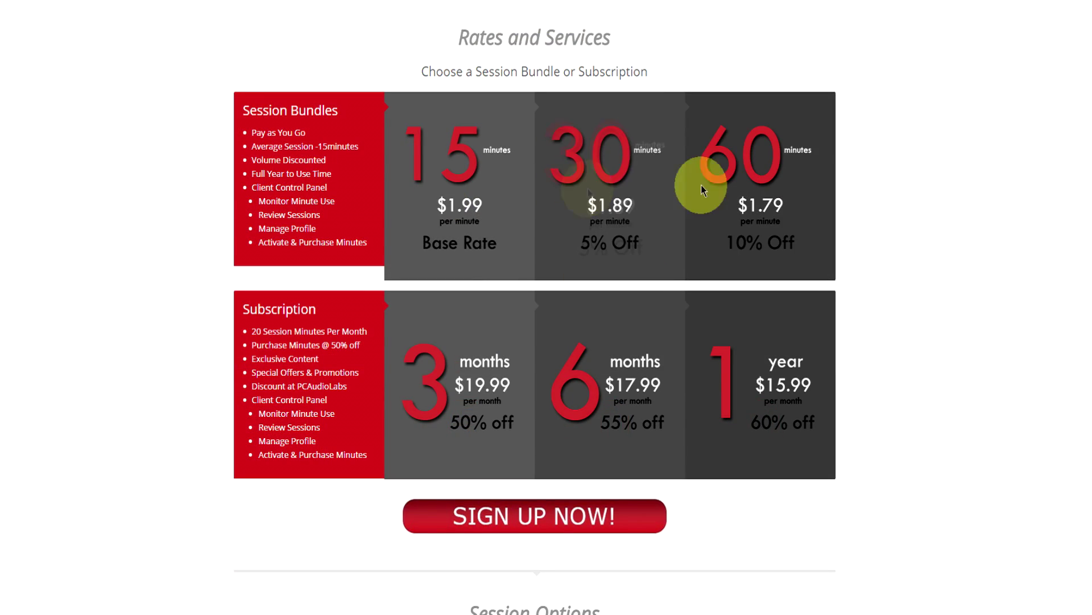
pyautogui.scroll(-3, 705, 383)
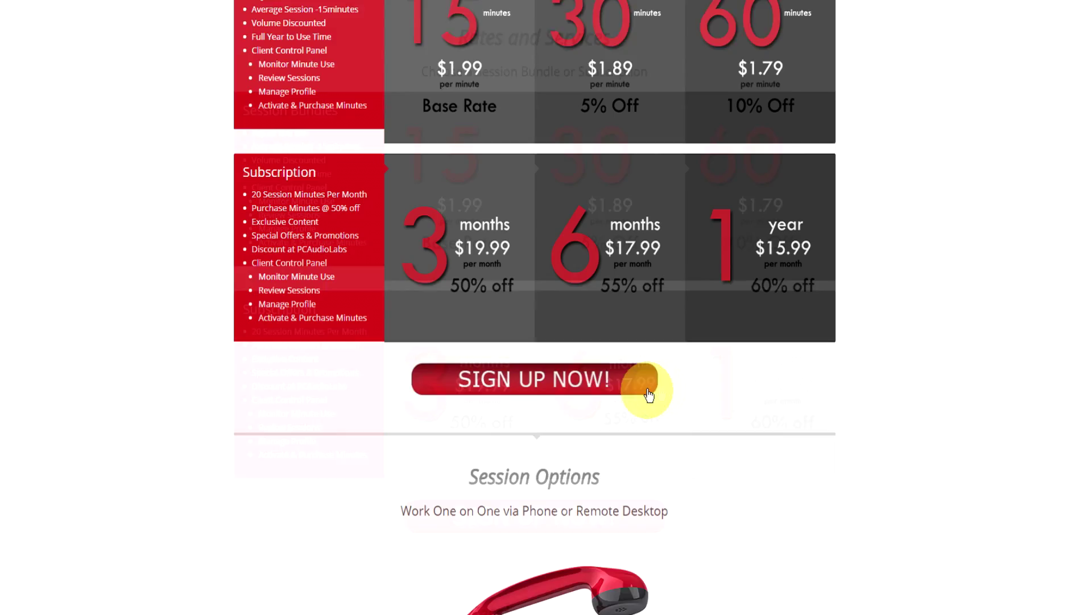